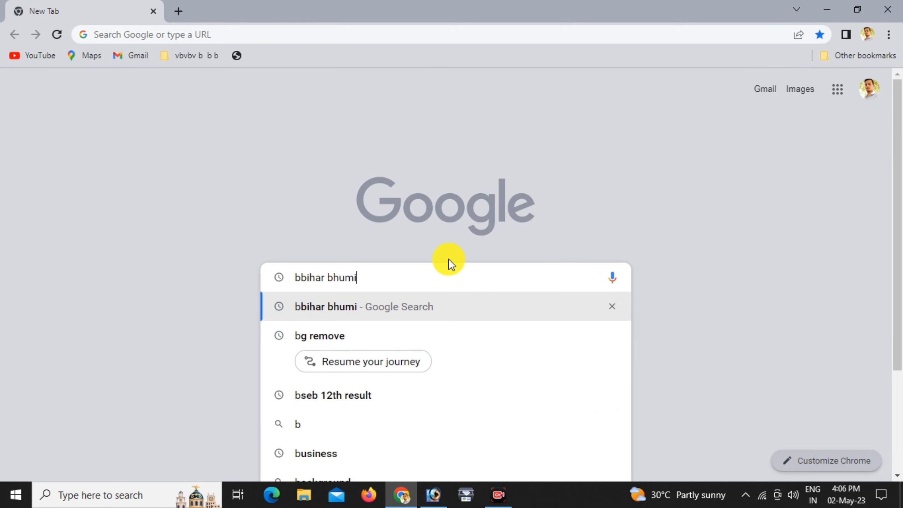
Run the Google search for 'bbihar bhumi'
{"action": "key", "text": "Return"}
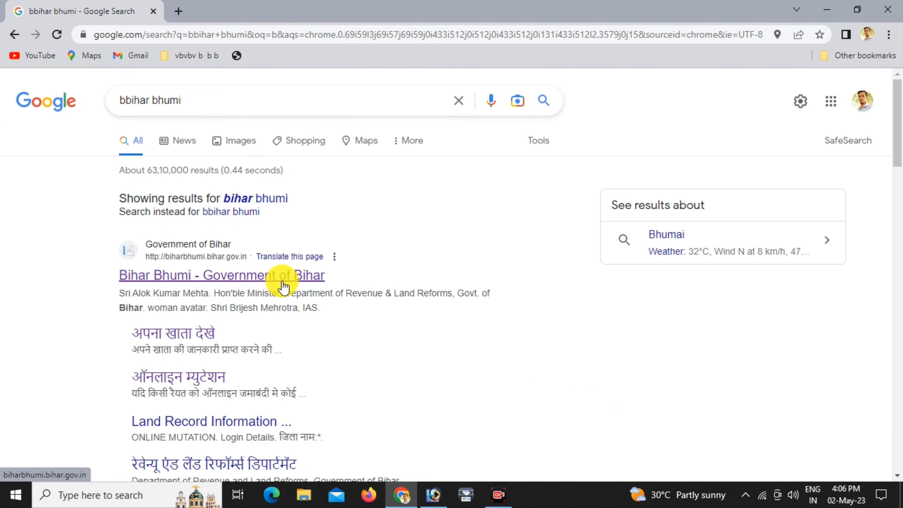
Open the Bihar Bhumi - Government of Bihar site and scroll down to its online services
{"action": "left_click", "coordinate": [253, 281]}
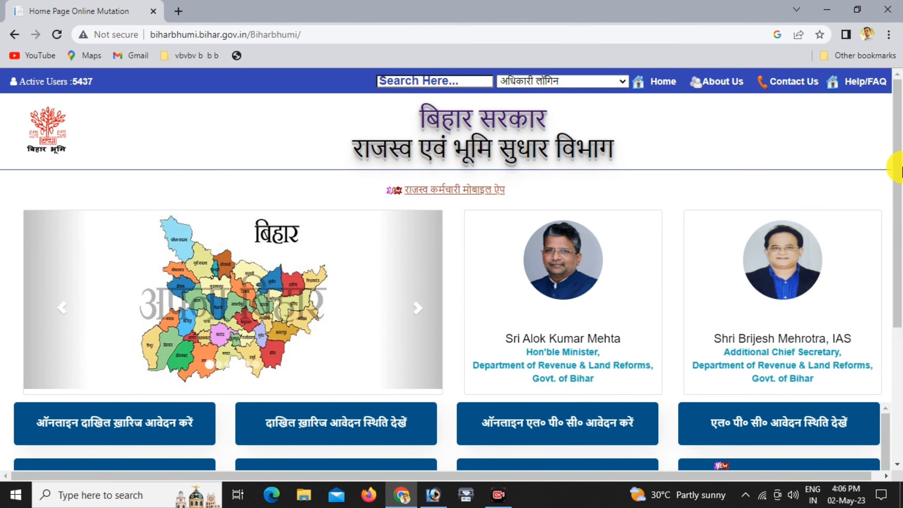
{"action": "left_click_drag", "start_coordinate": [900, 170], "coordinate": [893, 252]}
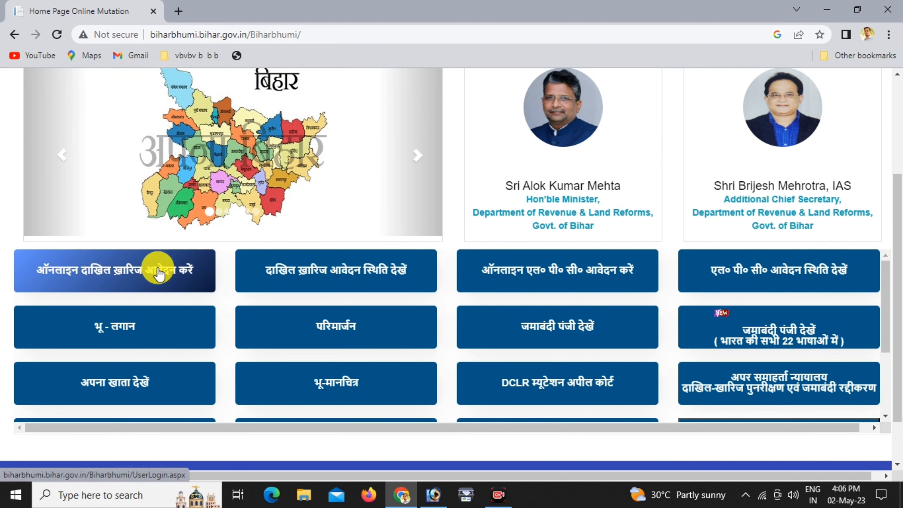
Open the online mutation service's User Registration form, then start a new browser tab
{"action": "left_click", "coordinate": [91, 269]}
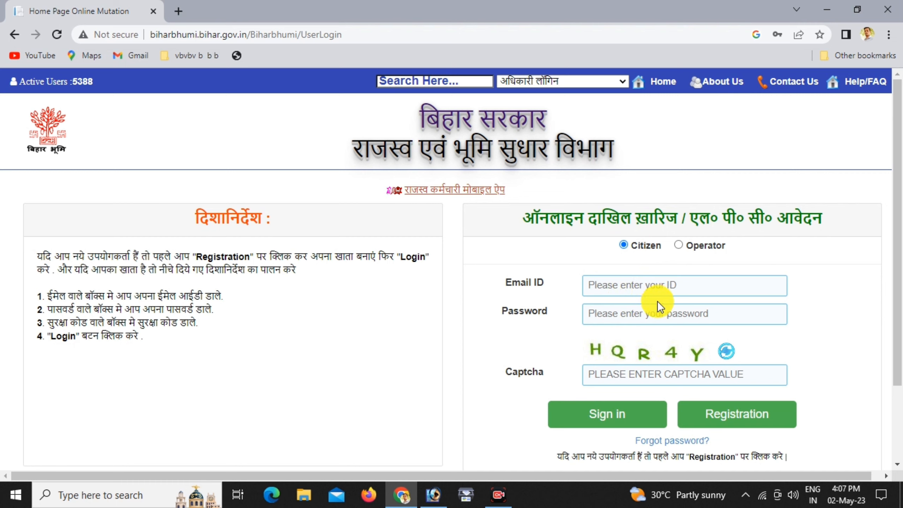
{"action": "left_click", "coordinate": [728, 415]}
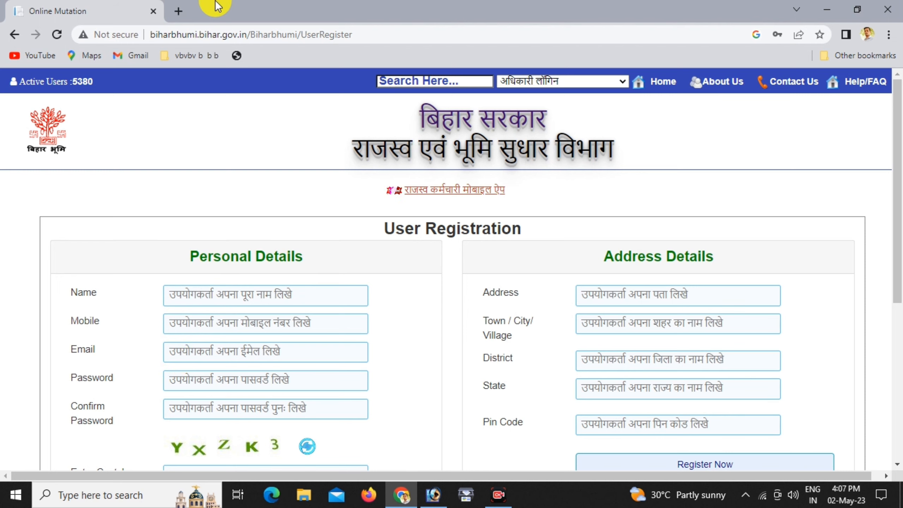
{"action": "left_click", "coordinate": [176, 11]}
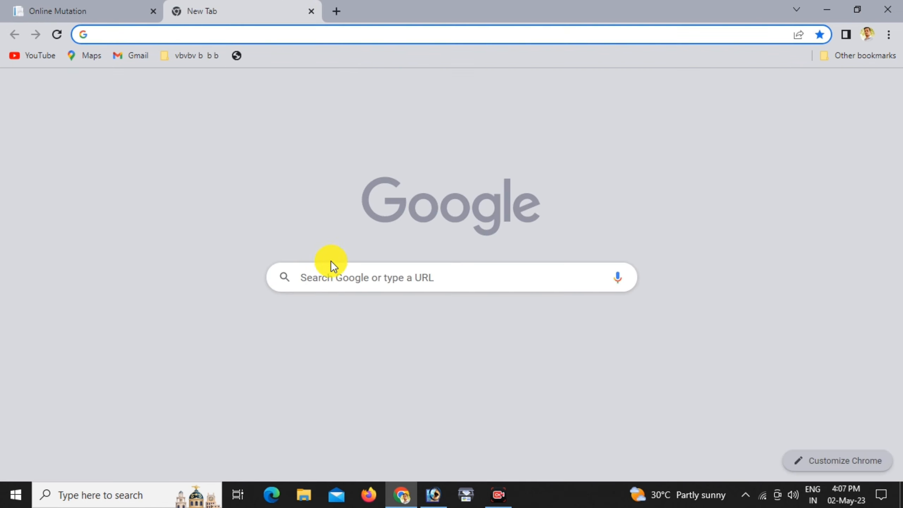
Note an example password in the new tab's search box and return to the registration tab
{"action": "left_click", "coordinate": [344, 277]}
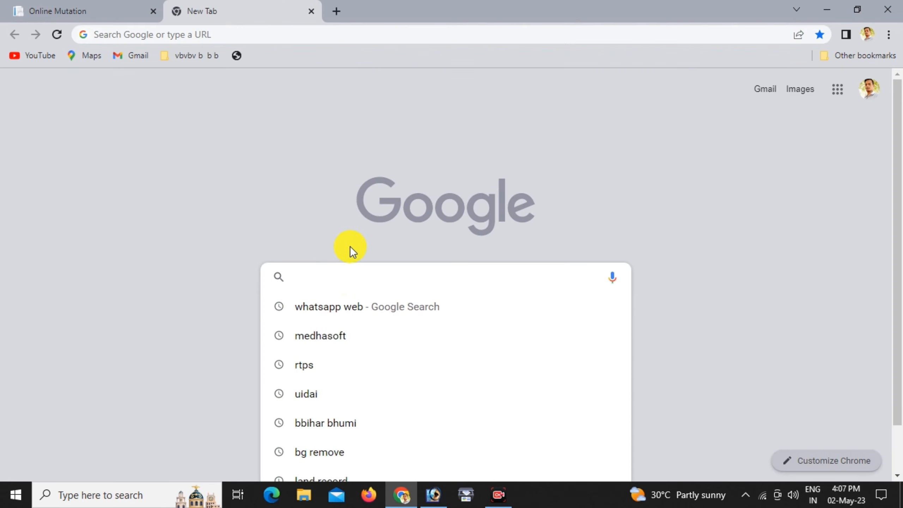
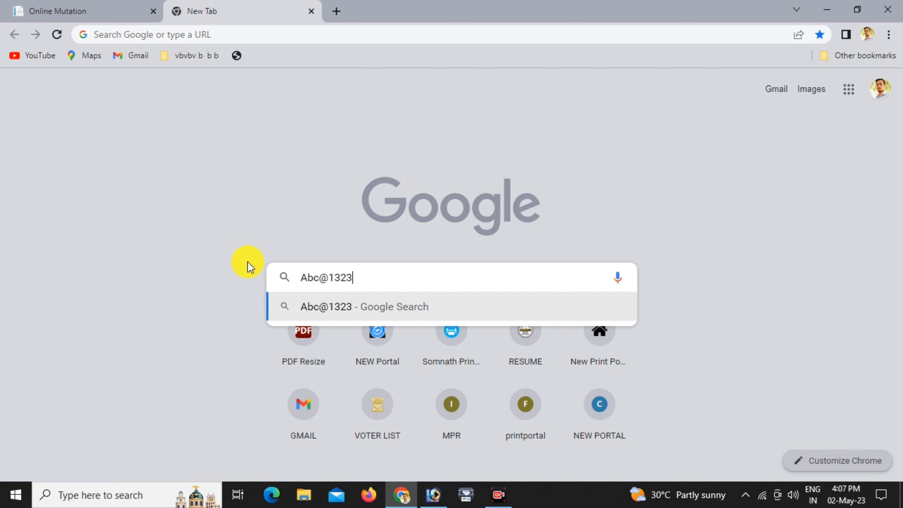
{"action": "left_click", "coordinate": [118, 8]}
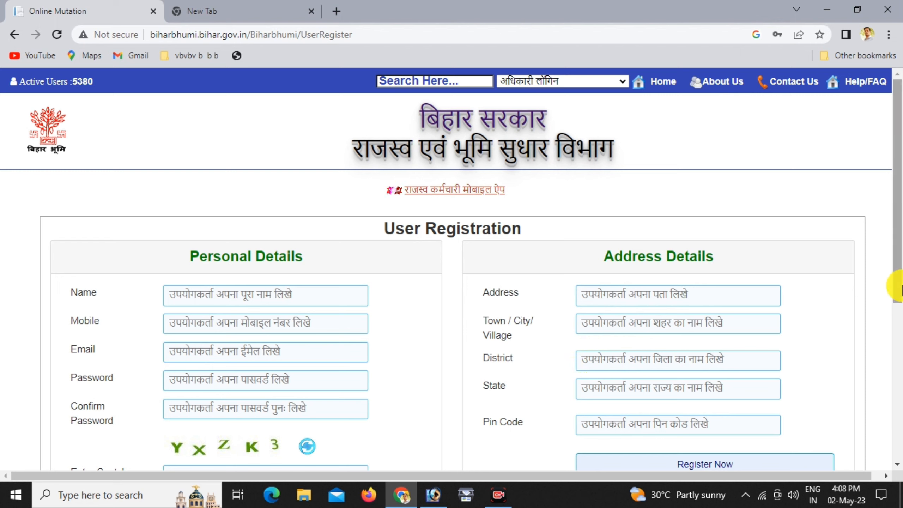
Scroll down the Bihar Bhumi registration page
{"action": "left_click_drag", "start_coordinate": [894, 293], "coordinate": [900, 363]}
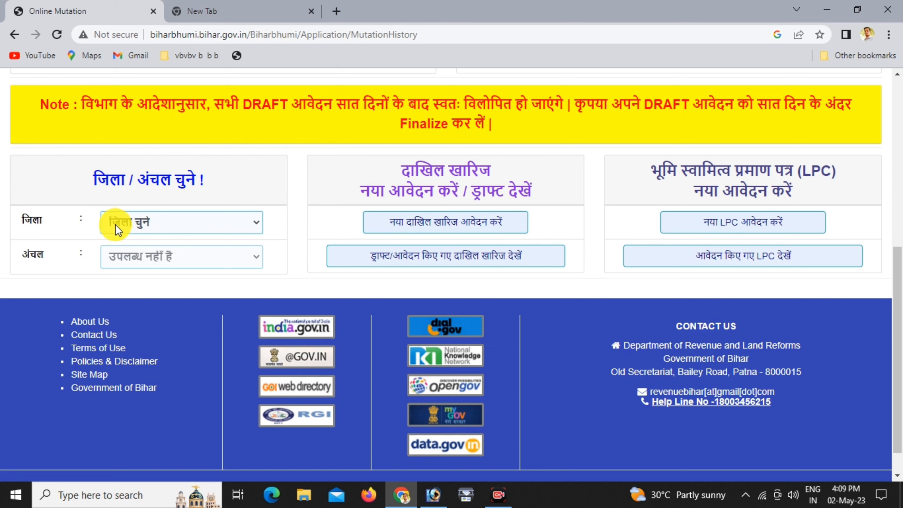
Choose East Champaran district and Mehsi circle, then begin a new mutation application
{"action": "left_click", "coordinate": [134, 221]}
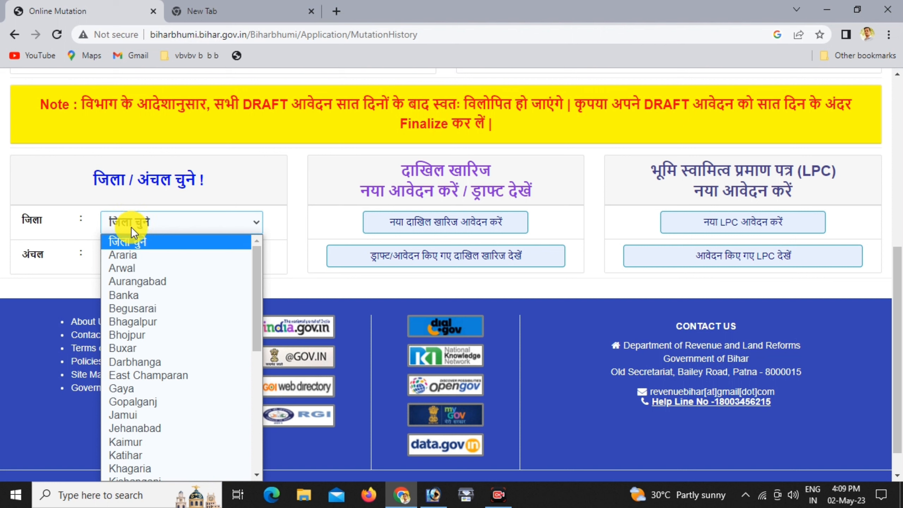
{"action": "left_click", "coordinate": [162, 375]}
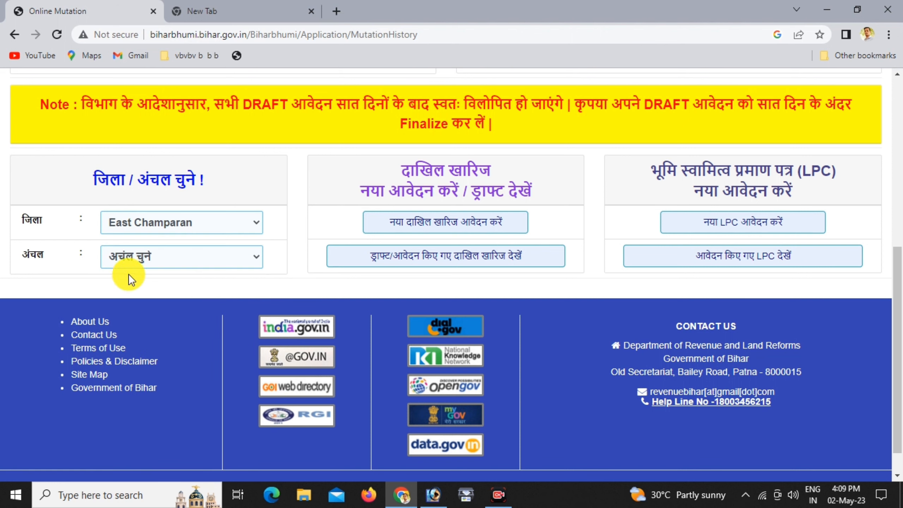
{"action": "left_click", "coordinate": [129, 263]}
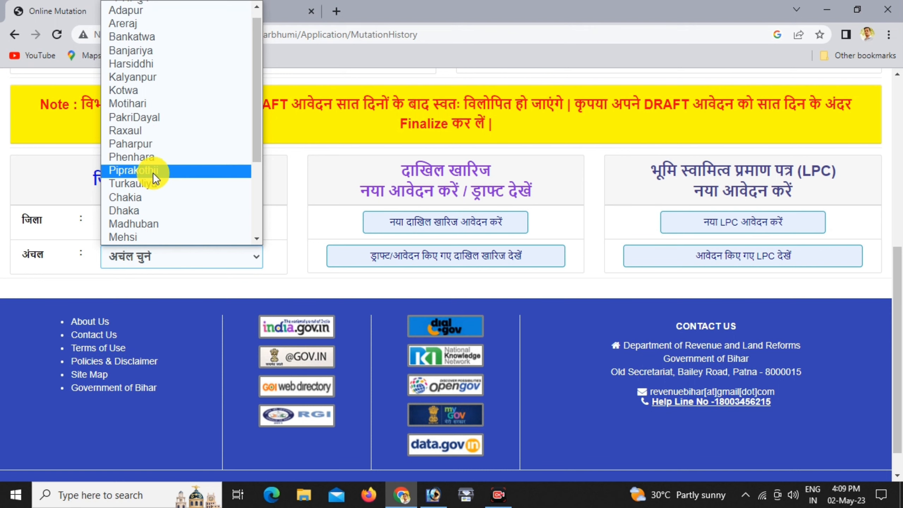
{"action": "left_click", "coordinate": [149, 236]}
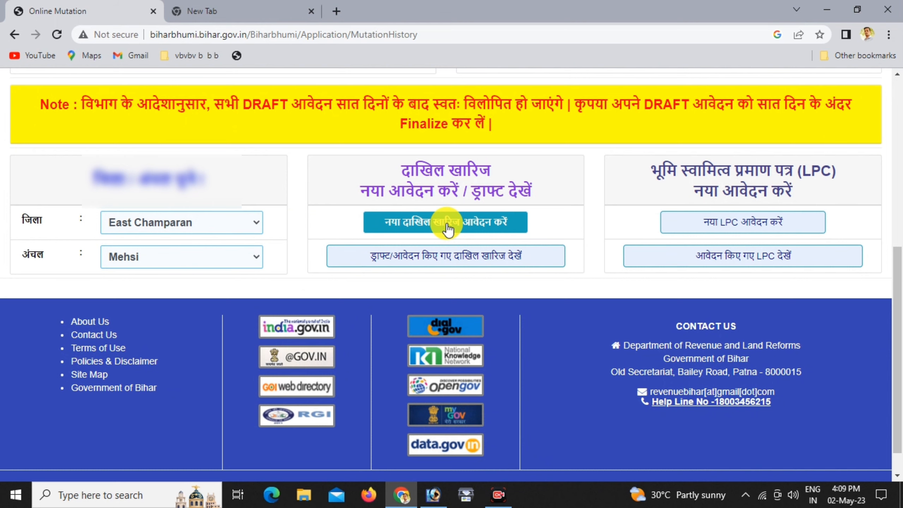
{"action": "left_click", "coordinate": [462, 224]}
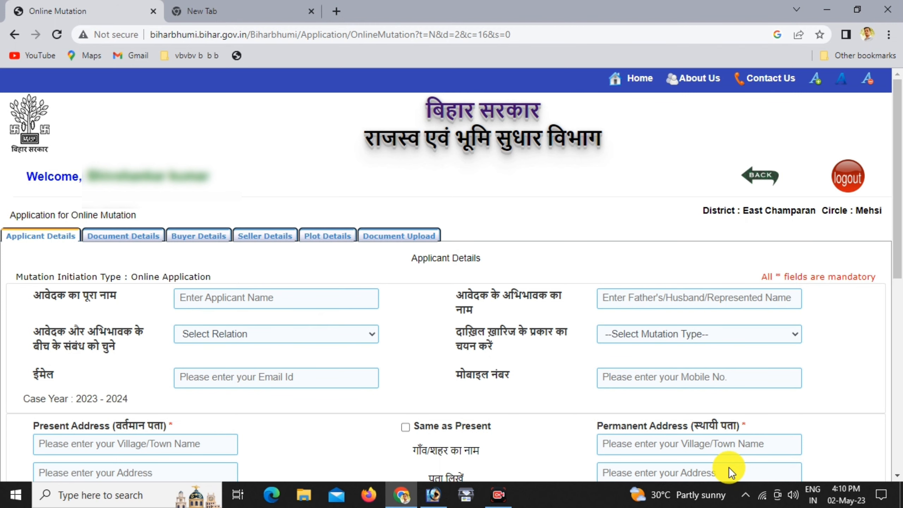
Set the applicant's relation to Father and mutation type to Sale/Purchase, then scroll down the form
{"action": "scroll", "coordinate": [729, 468], "scroll_direction": "down", "scroll_amount": 3}
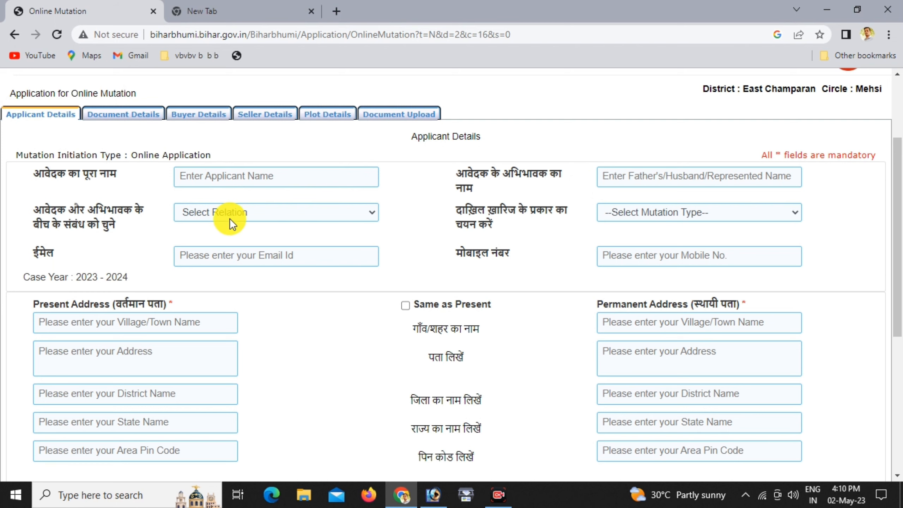
{"action": "left_click", "coordinate": [231, 210]}
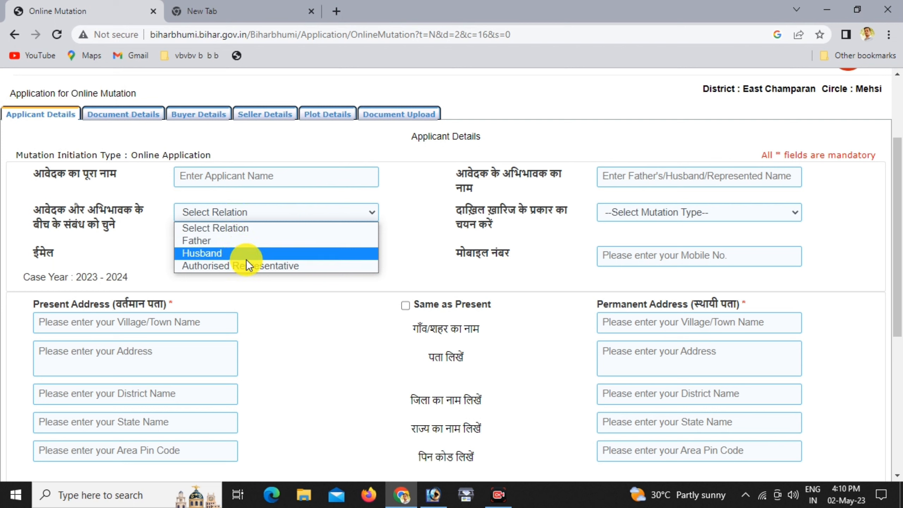
{"action": "left_click", "coordinate": [232, 240]}
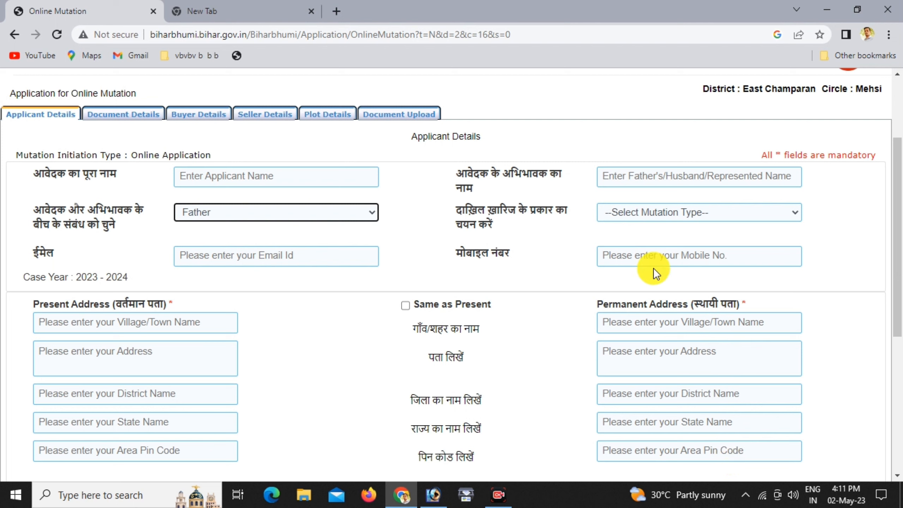
{"action": "left_click", "coordinate": [635, 211]}
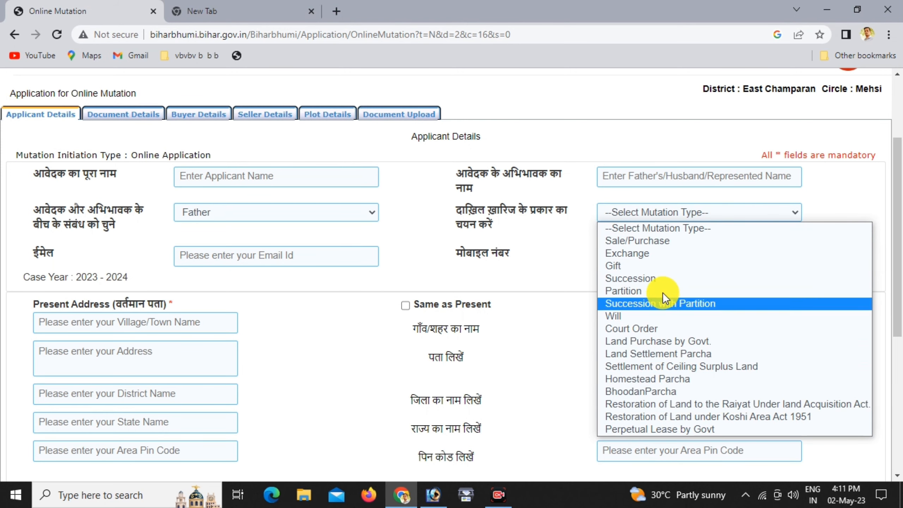
{"action": "left_click", "coordinate": [642, 242]}
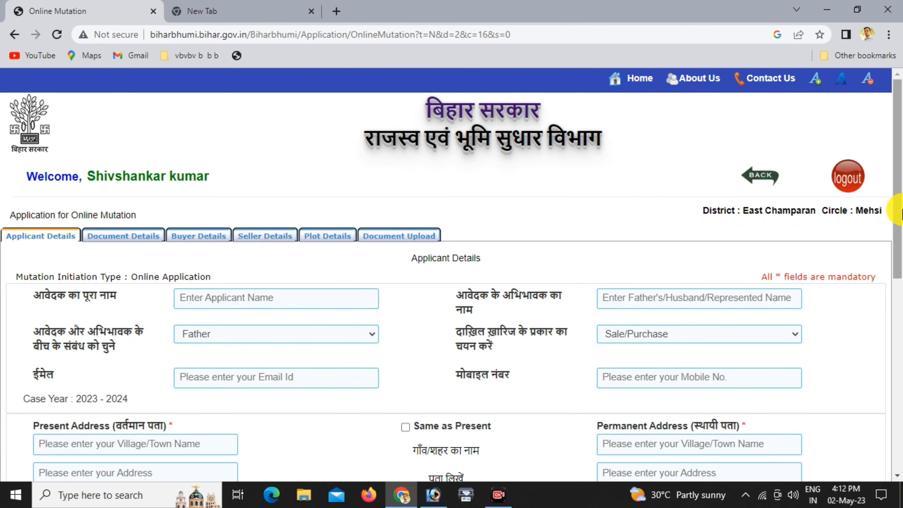
{"action": "scroll", "coordinate": [728, 464], "scroll_direction": "down", "scroll_amount": 3}
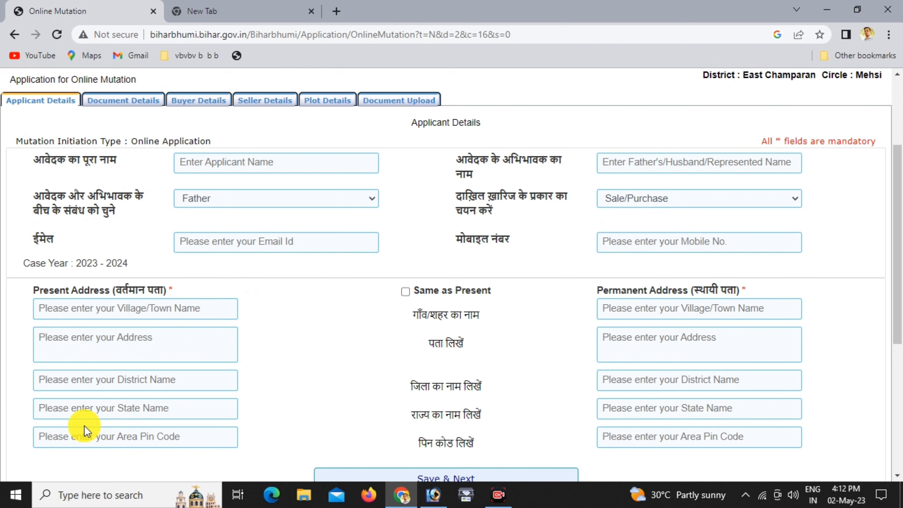
{"action": "scroll", "coordinate": [893, 306], "scroll_direction": "down", "scroll_amount": 2}
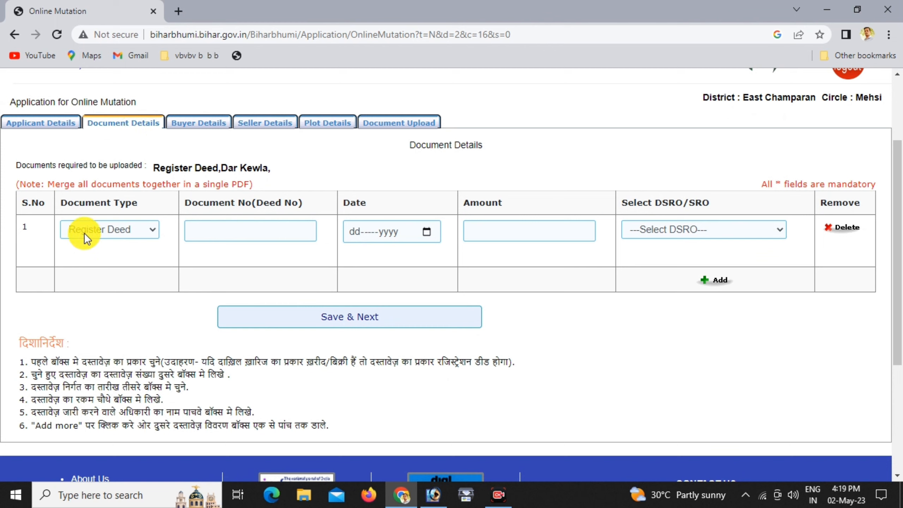
{"action": "left_click", "coordinate": [217, 232]}
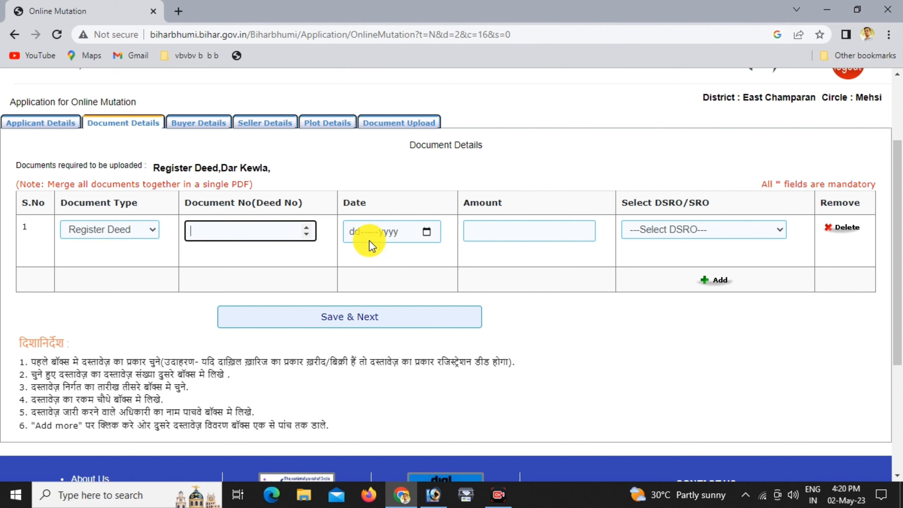
{"action": "left_click", "coordinate": [509, 234]}
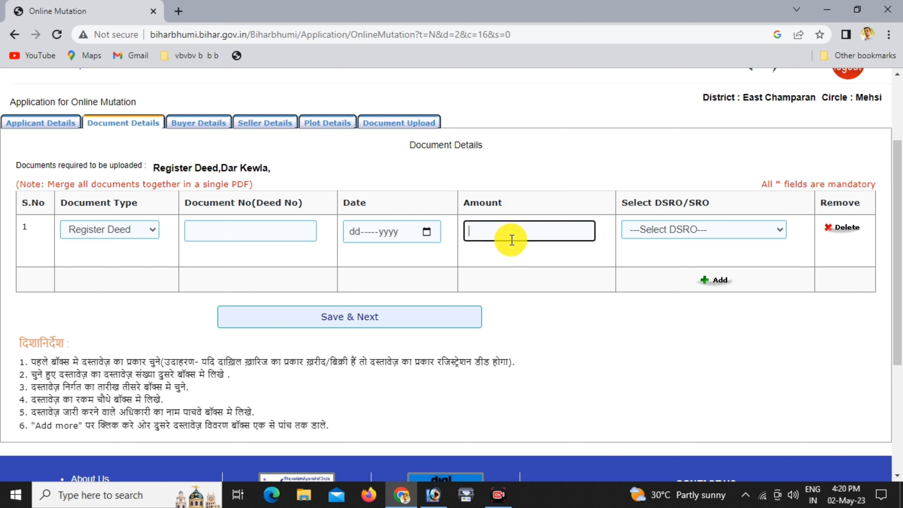
{"action": "left_click", "coordinate": [644, 245]}
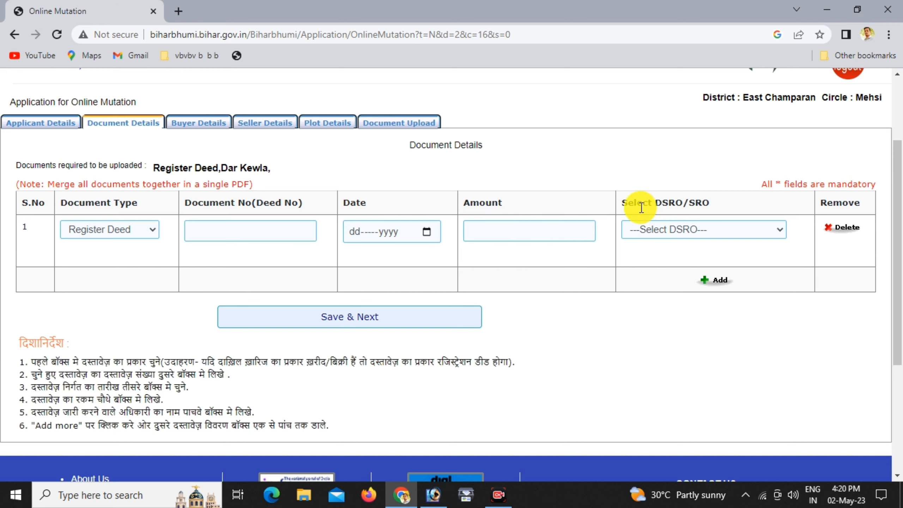
Pick Chakia as the DSRO/SRO office and save the document details
{"action": "left_click", "coordinate": [658, 229]}
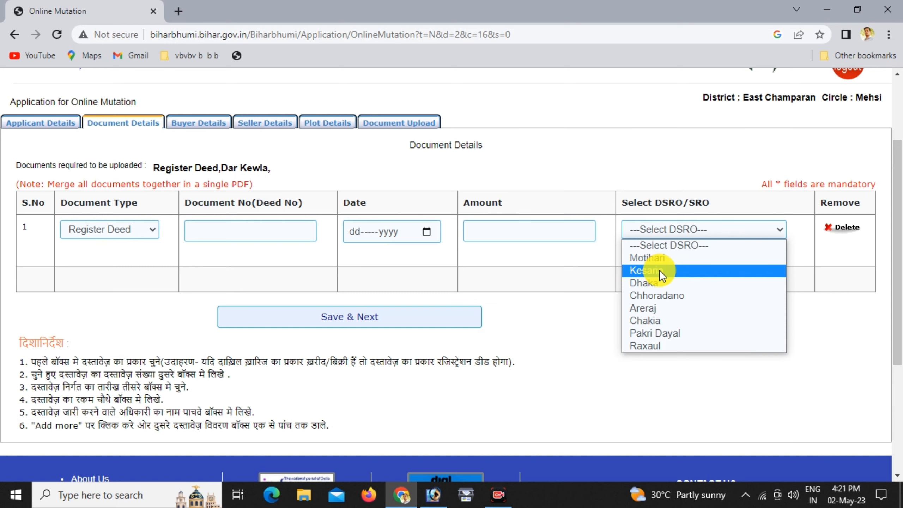
{"action": "left_click", "coordinate": [653, 318]}
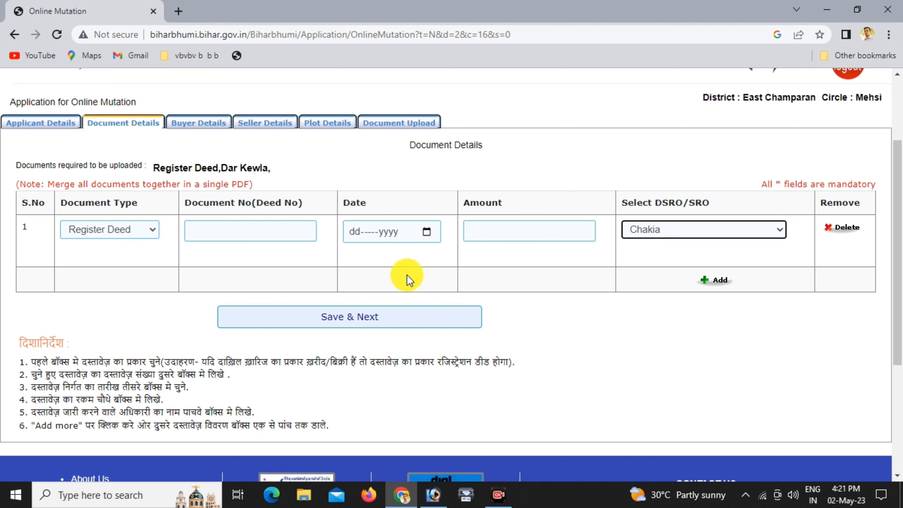
{"action": "left_click", "coordinate": [340, 321]}
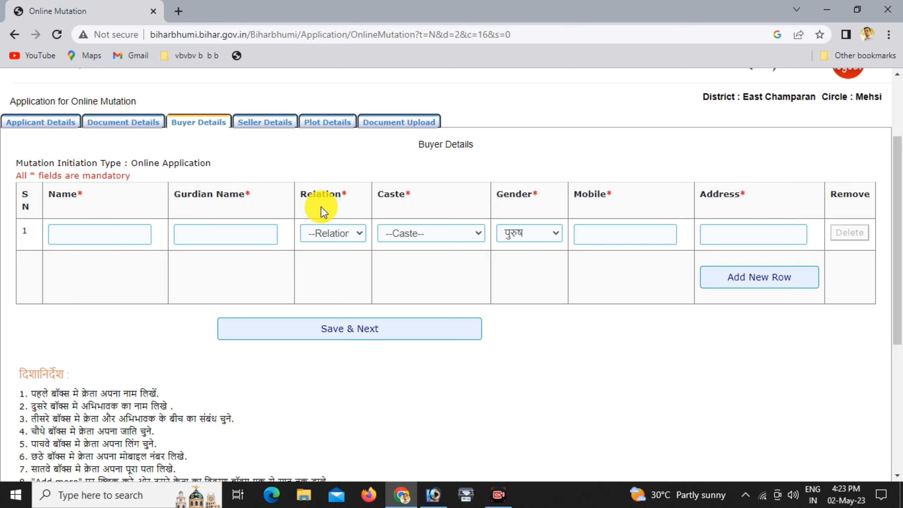
Set the buyer's relation to पिता/बाप/अबू, leaving caste unchosen and gender as पुरुष
{"action": "left_click", "coordinate": [338, 229]}
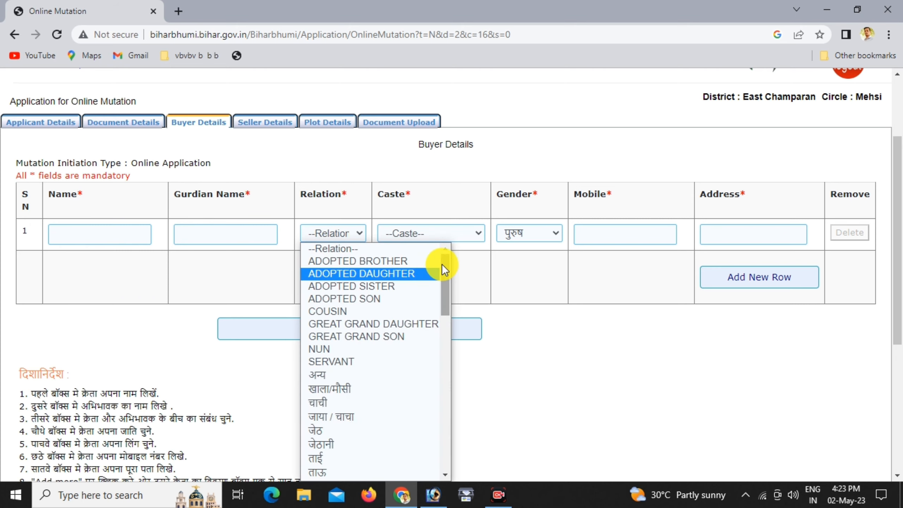
{"action": "left_click_drag", "start_coordinate": [442, 264], "coordinate": [445, 356]}
{"action": "left_click", "coordinate": [370, 313]}
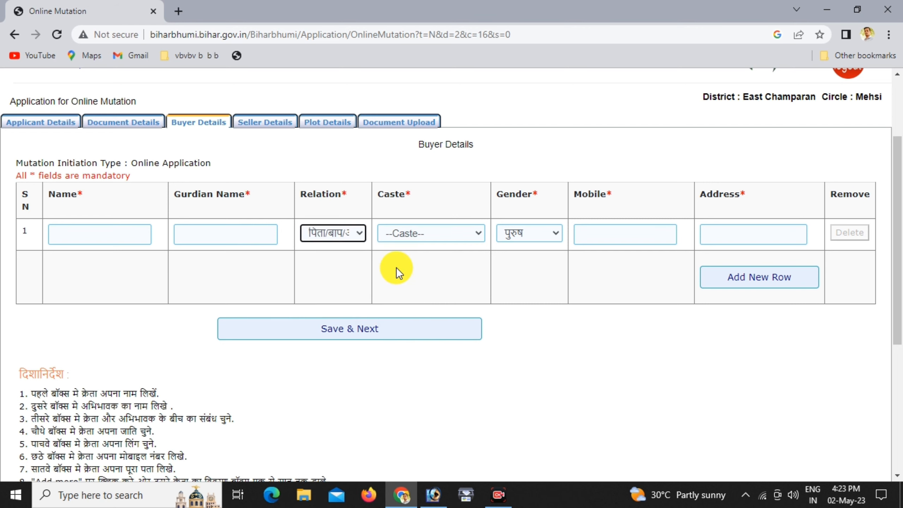
{"action": "left_click", "coordinate": [405, 234]}
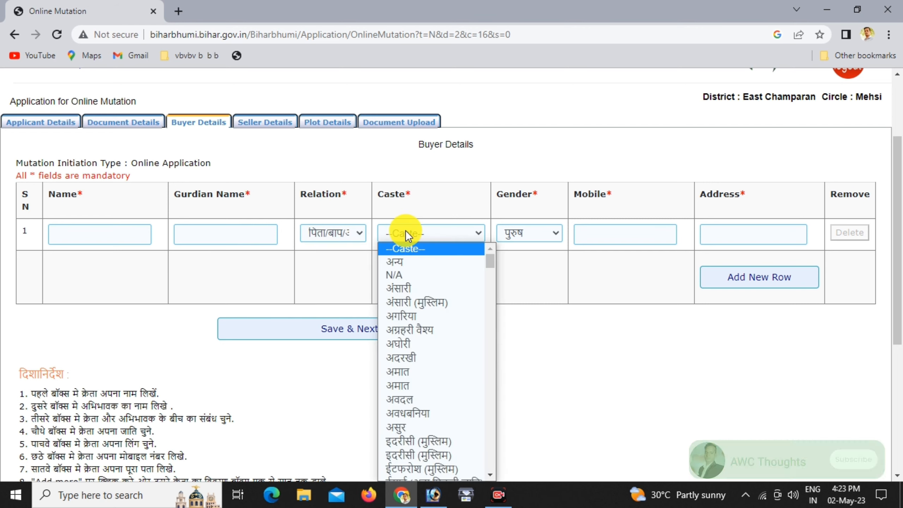
{"action": "left_click_drag", "start_coordinate": [490, 261], "coordinate": [495, 308]}
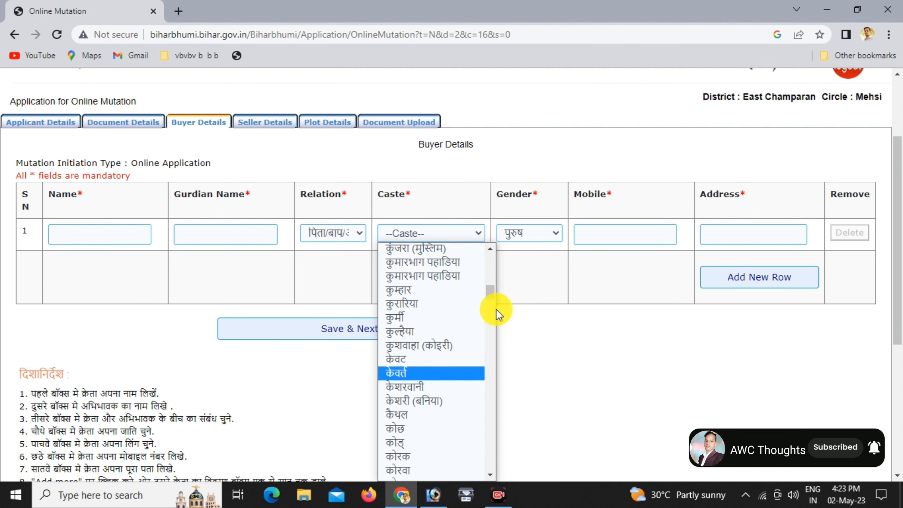
{"action": "left_click", "coordinate": [516, 291]}
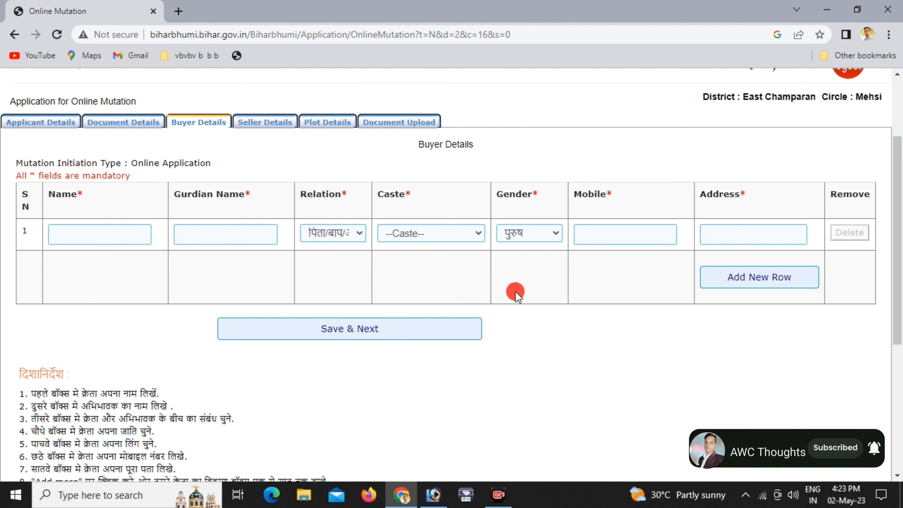
{"action": "left_click", "coordinate": [549, 230]}
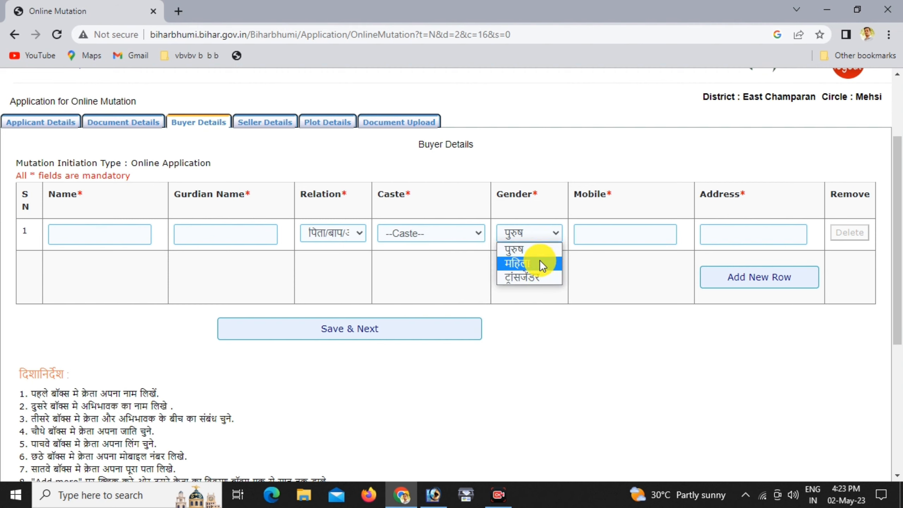
{"action": "left_click", "coordinate": [592, 263]}
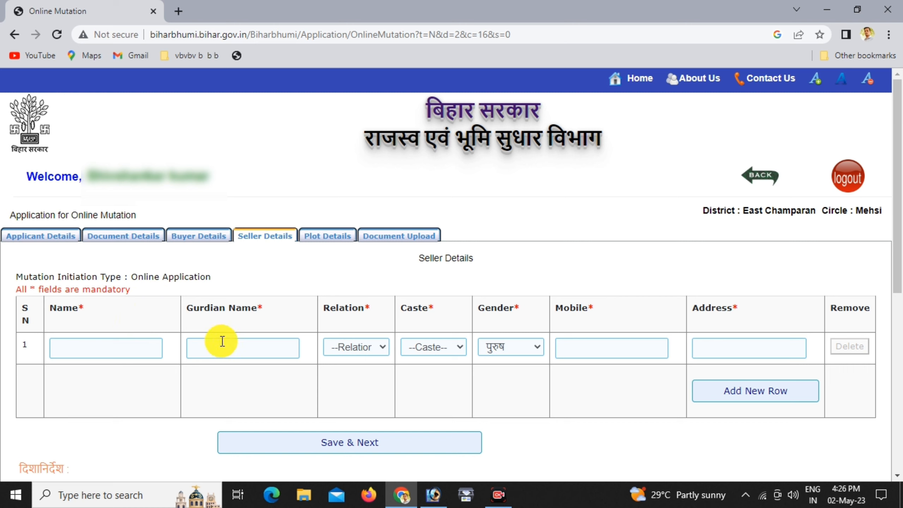
Set the seller's relation to पिता/बाप/अबू with gender पुरुष, then save and continue
{"action": "left_click", "coordinate": [349, 355]}
{"action": "scroll", "coordinate": [378, 235], "scroll_direction": "down", "scroll_amount": 5}
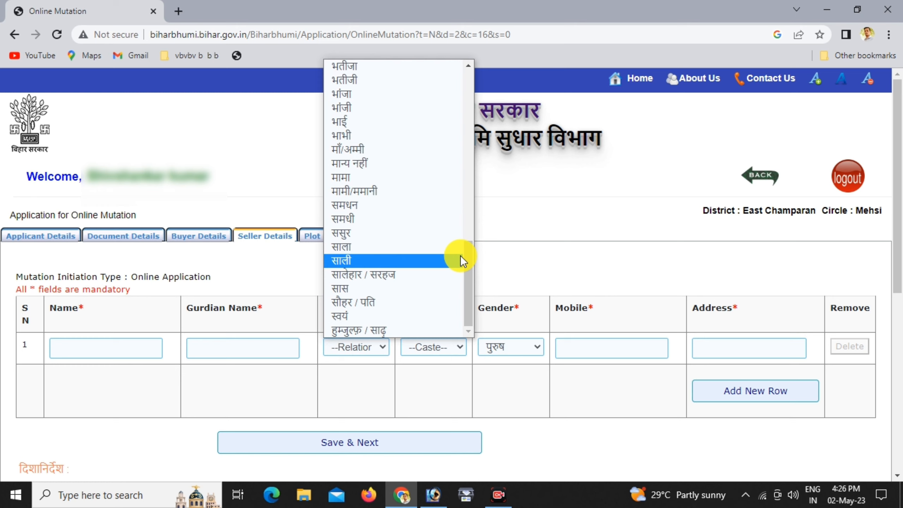
{"action": "left_click_drag", "start_coordinate": [468, 253], "coordinate": [470, 188]}
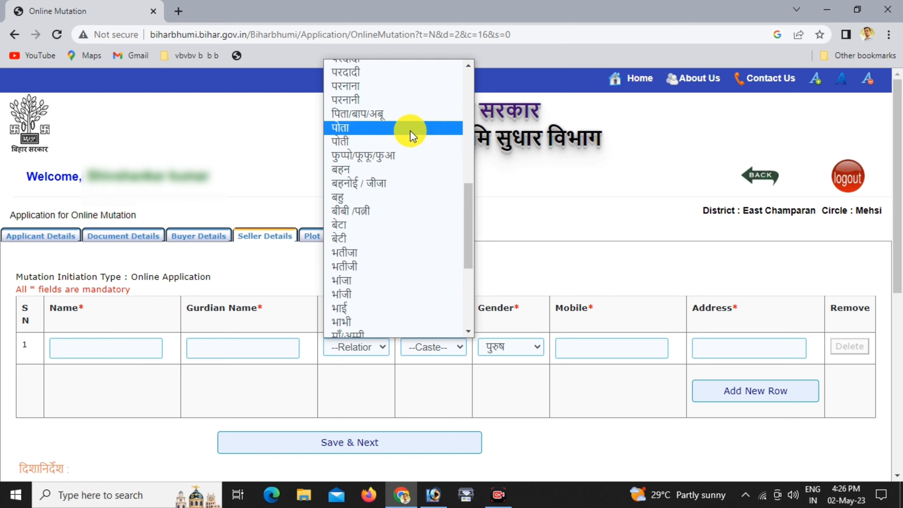
{"action": "left_click", "coordinate": [405, 114]}
{"action": "left_click", "coordinate": [426, 348]}
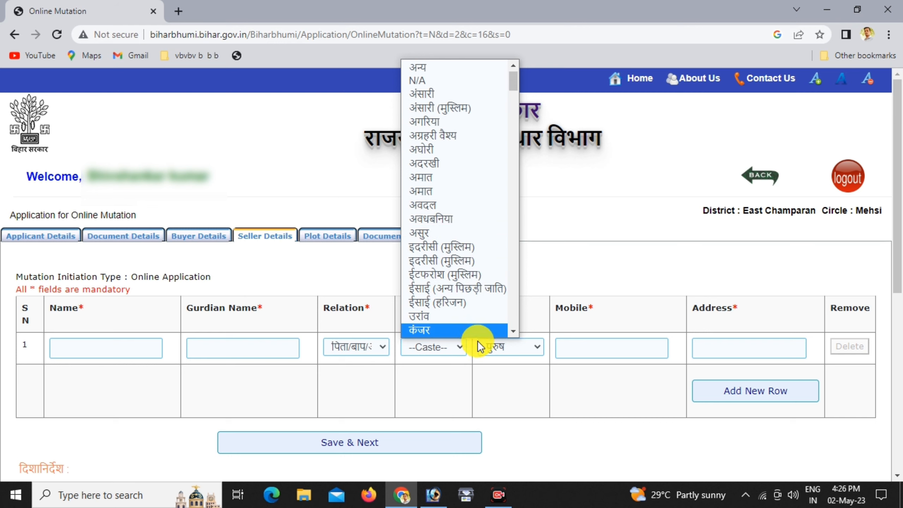
{"action": "left_click", "coordinate": [510, 344]}
{"action": "left_click", "coordinate": [511, 346]}
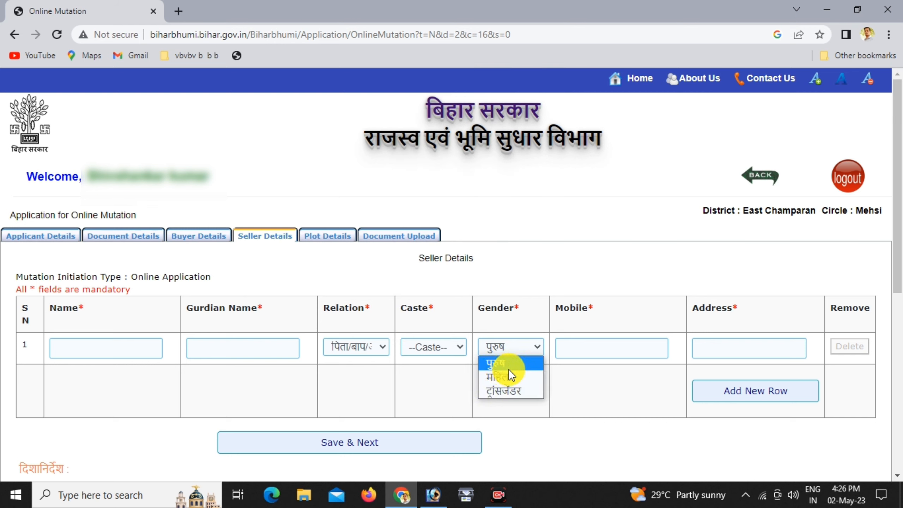
{"action": "left_click", "coordinate": [573, 380]}
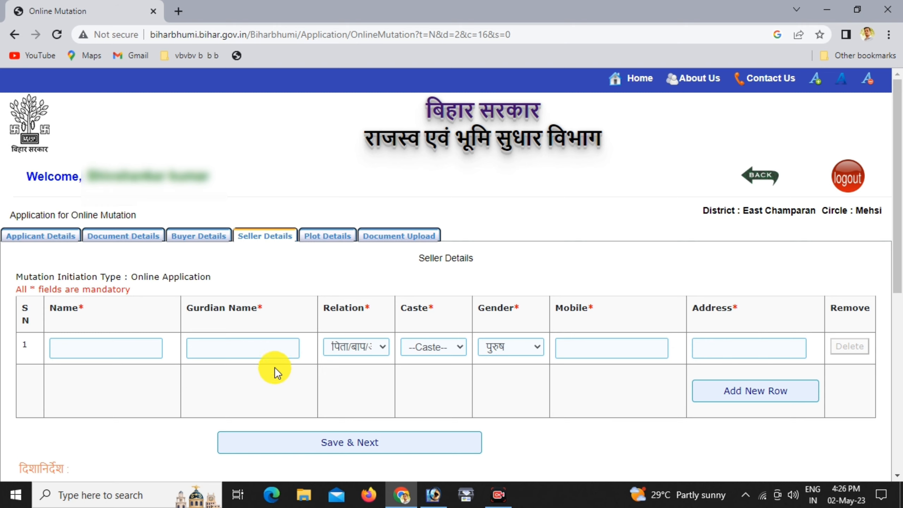
{"action": "left_click", "coordinate": [740, 397]}
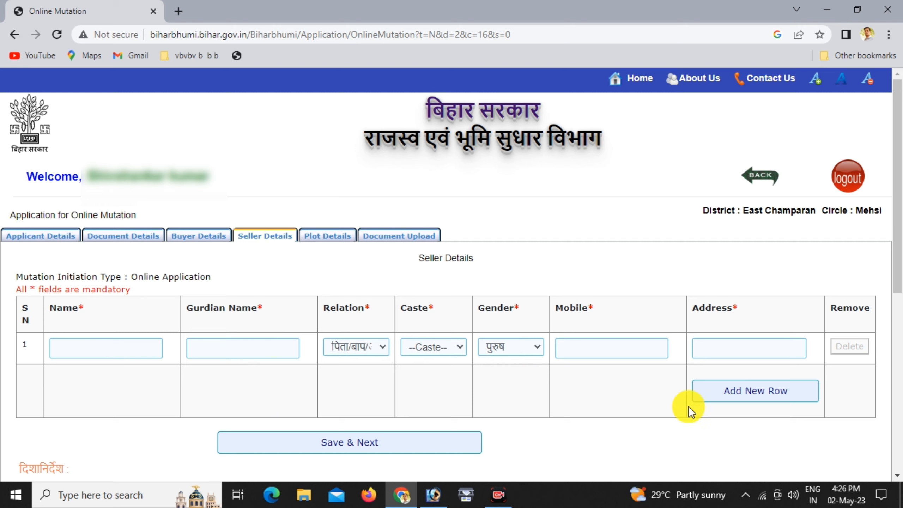
{"action": "left_click", "coordinate": [347, 430]}
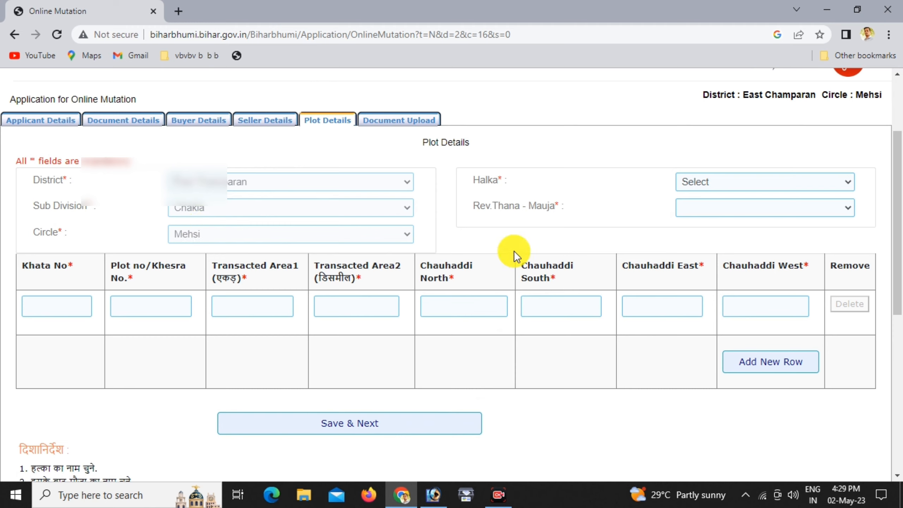
Pick महम्मदपुर मझौलिया as Halka and सलेमपुर(188) as Rev.Thana-Mauja, then Save & Next
{"action": "left_click", "coordinate": [699, 181]}
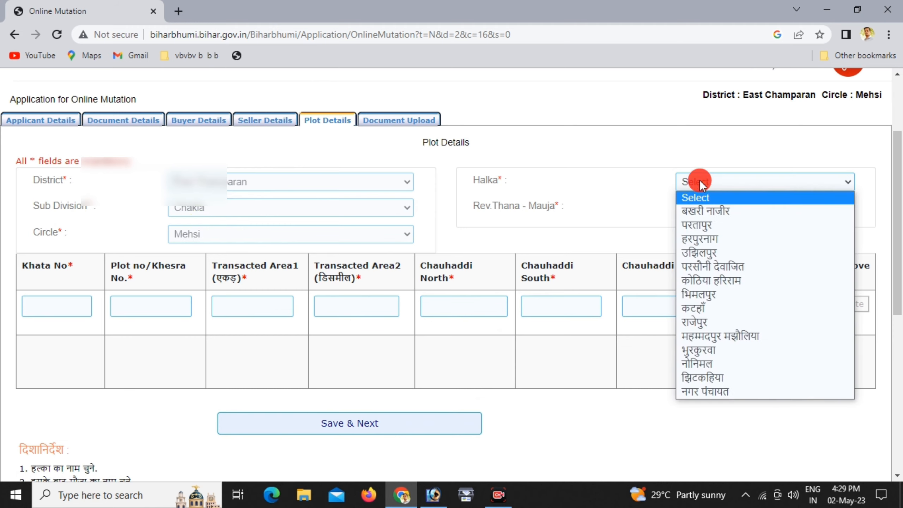
{"action": "left_click", "coordinate": [738, 336]}
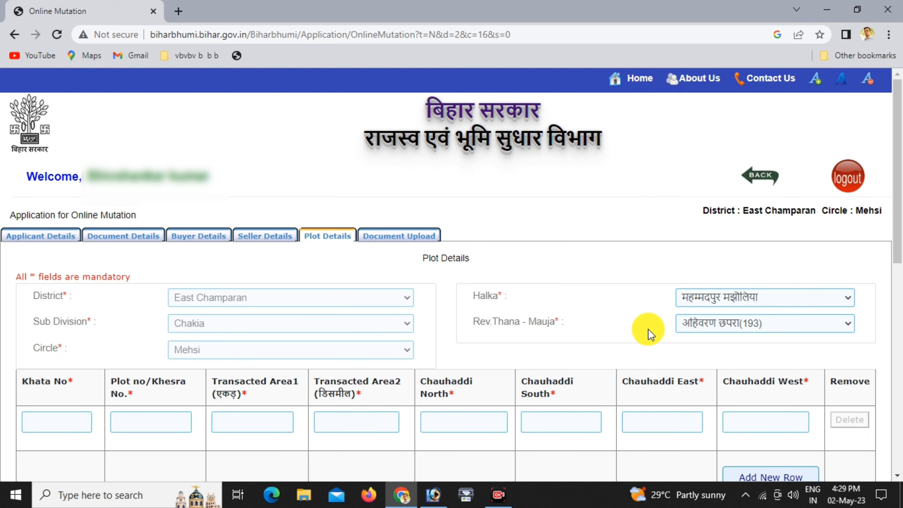
{"action": "left_click", "coordinate": [718, 323]}
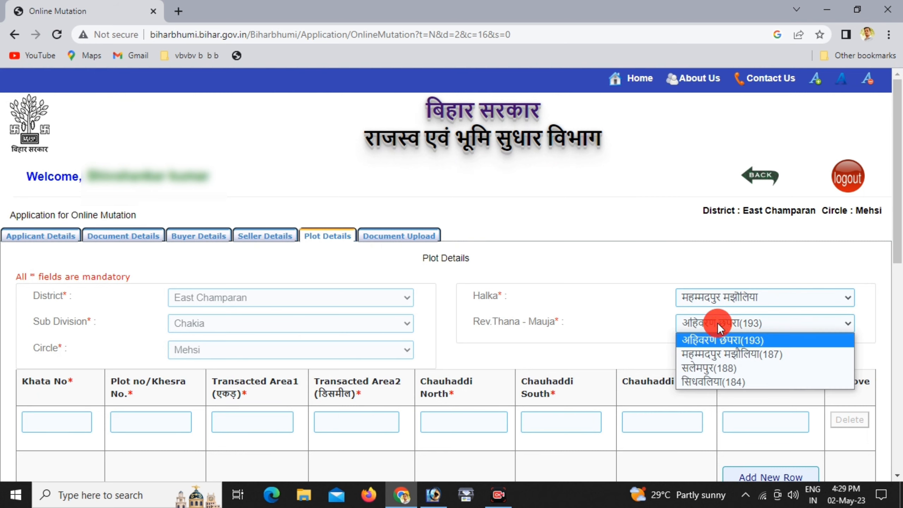
{"action": "left_click", "coordinate": [725, 368]}
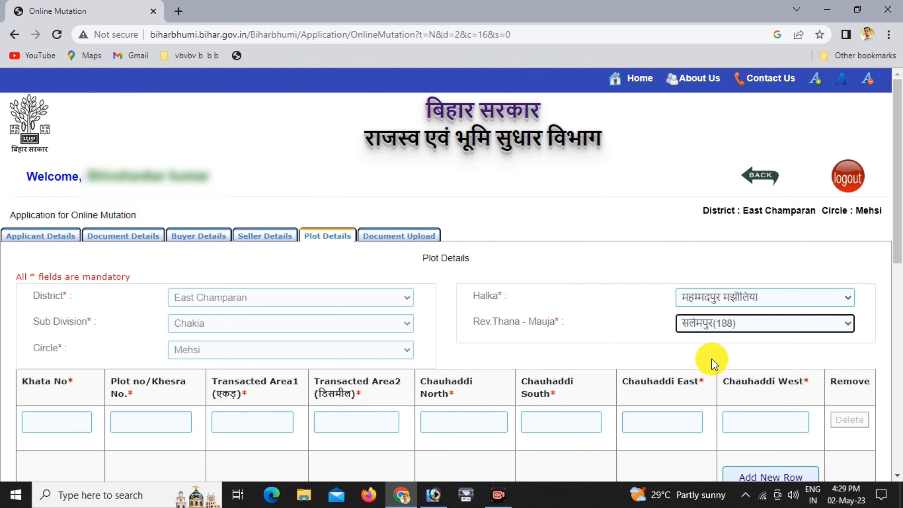
{"action": "left_click", "coordinate": [715, 341]}
{"action": "scroll", "coordinate": [818, 320], "scroll_direction": "down", "scroll_amount": 3}
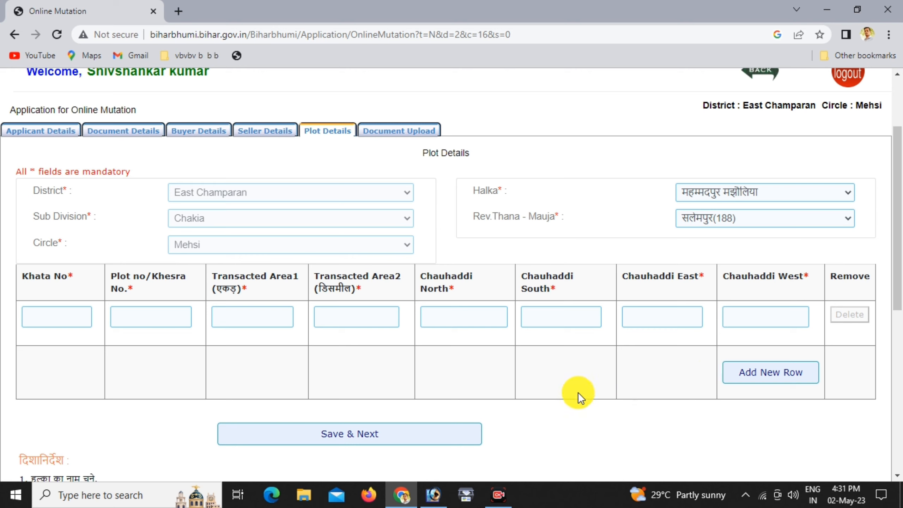
{"action": "left_click", "coordinate": [342, 429]}
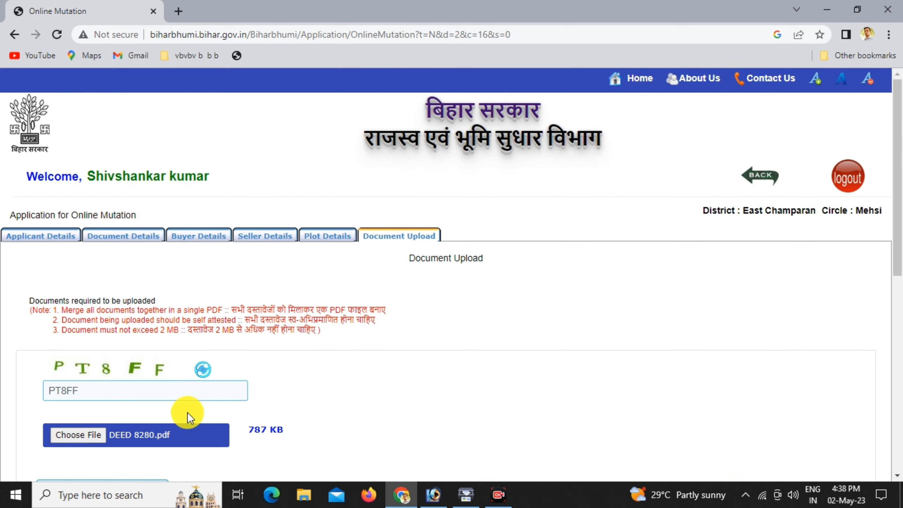
Upload the chosen deed PDF so 'Successfully Uploaded Document' appears
{"action": "left_click_drag", "start_coordinate": [896, 282], "coordinate": [895, 328]}
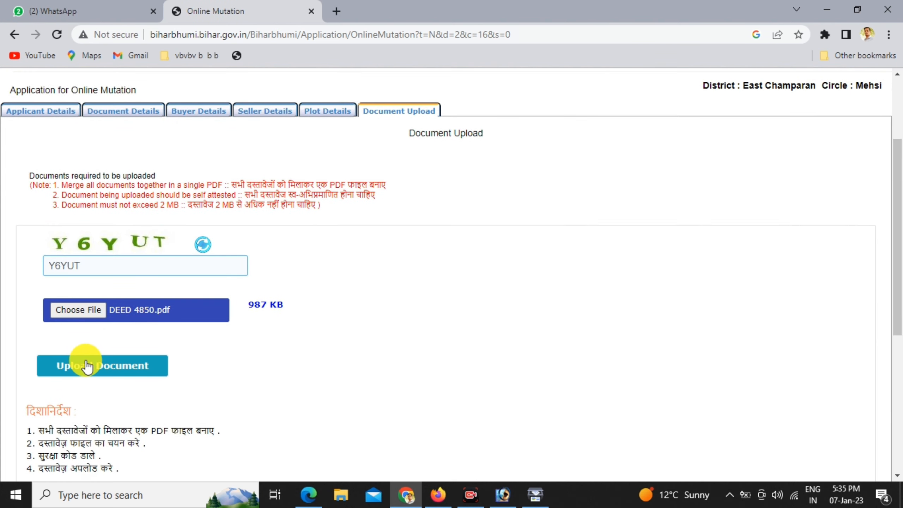
{"action": "left_click", "coordinate": [87, 361]}
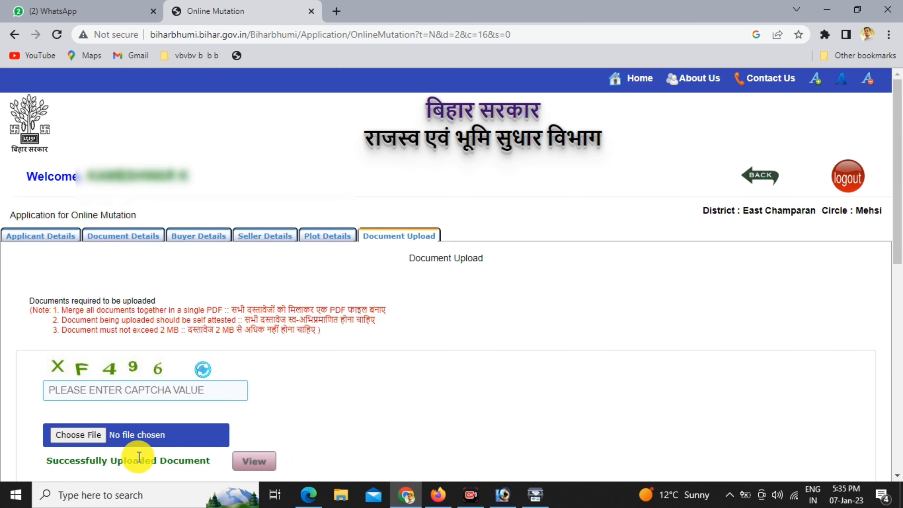
Accept the declaration of correct information and open the application preview
{"action": "scroll", "coordinate": [900, 183], "scroll_direction": "down", "scroll_amount": 1}
{"action": "left_click_drag", "start_coordinate": [900, 184], "coordinate": [888, 282]}
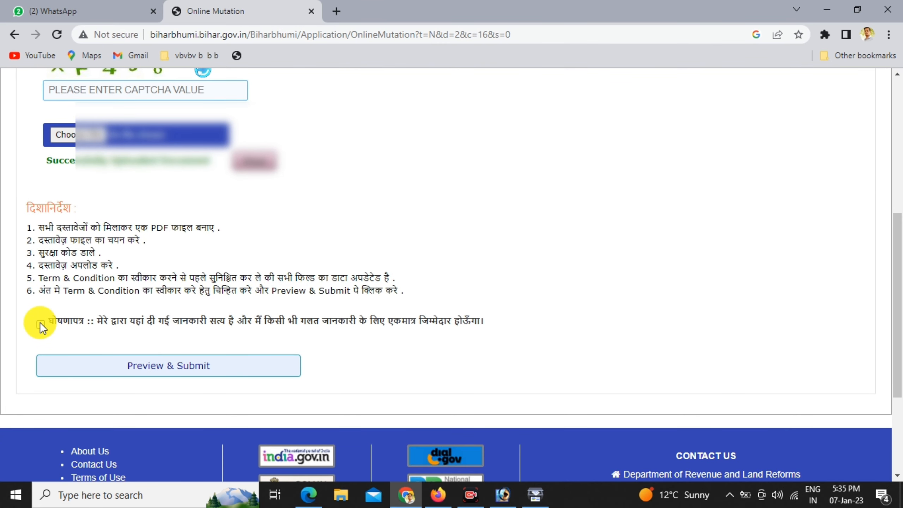
{"action": "left_click", "coordinate": [40, 324]}
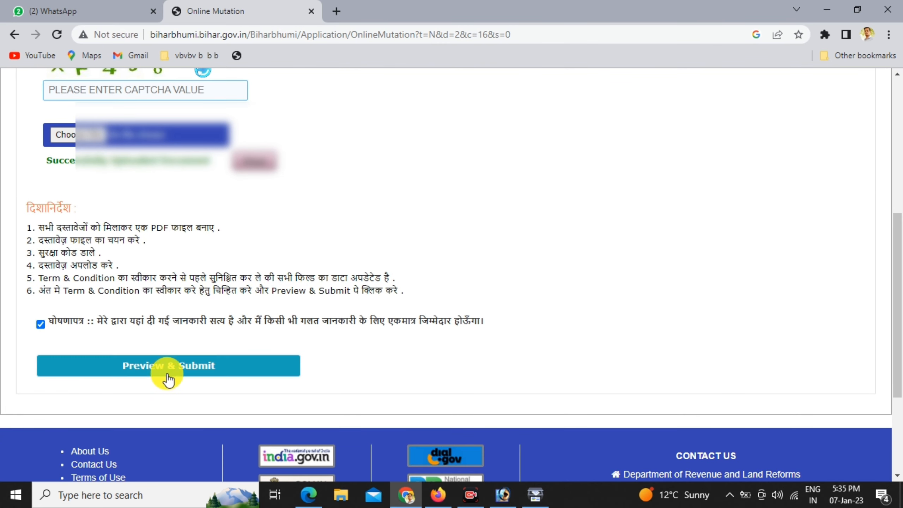
{"action": "left_click", "coordinate": [173, 372]}
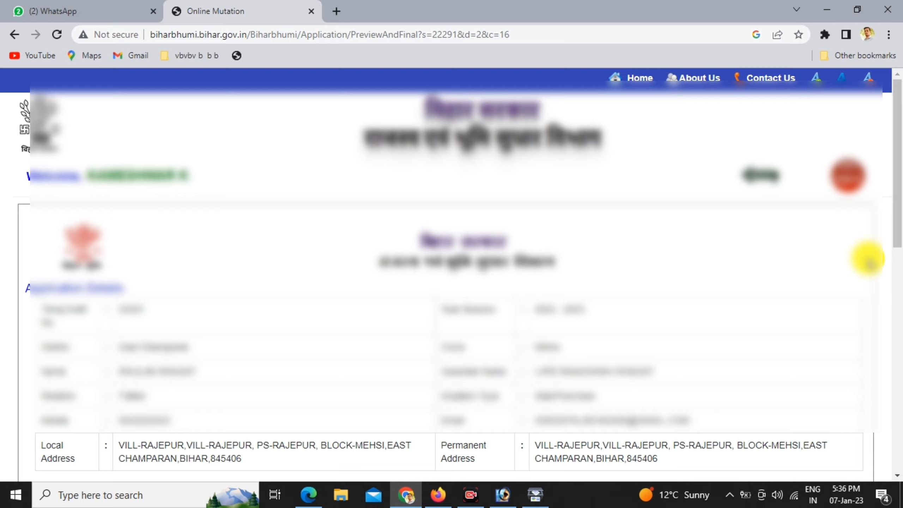
Accept the preview's declaration and final-submit the mutation application
{"action": "left_click_drag", "start_coordinate": [901, 208], "coordinate": [887, 352]}
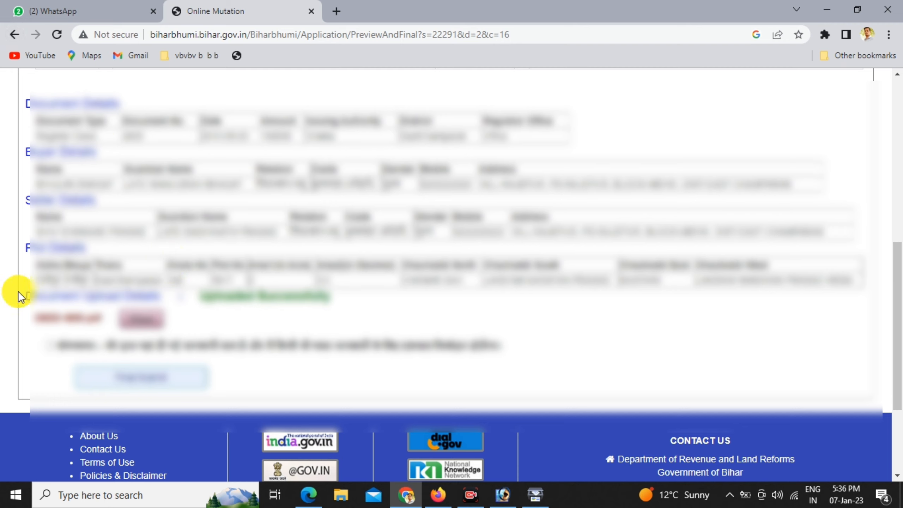
{"action": "left_click", "coordinate": [53, 346]}
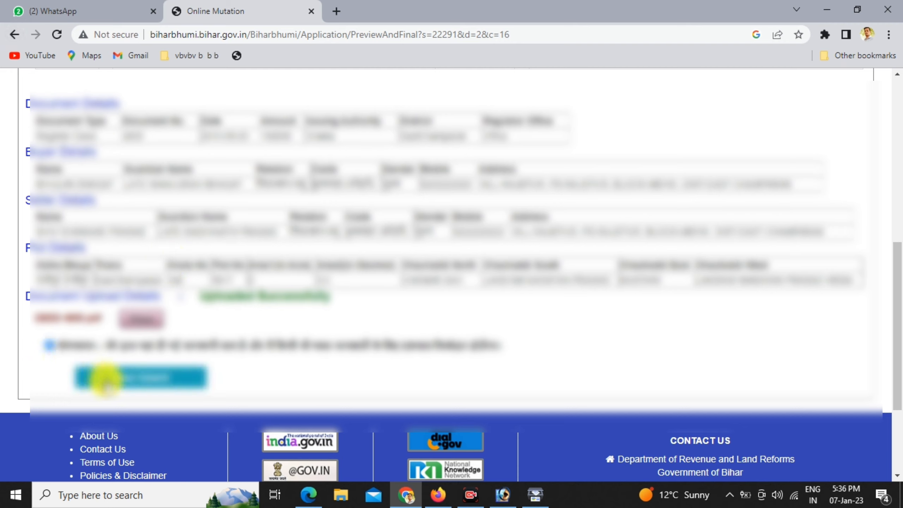
{"action": "left_click", "coordinate": [141, 379]}
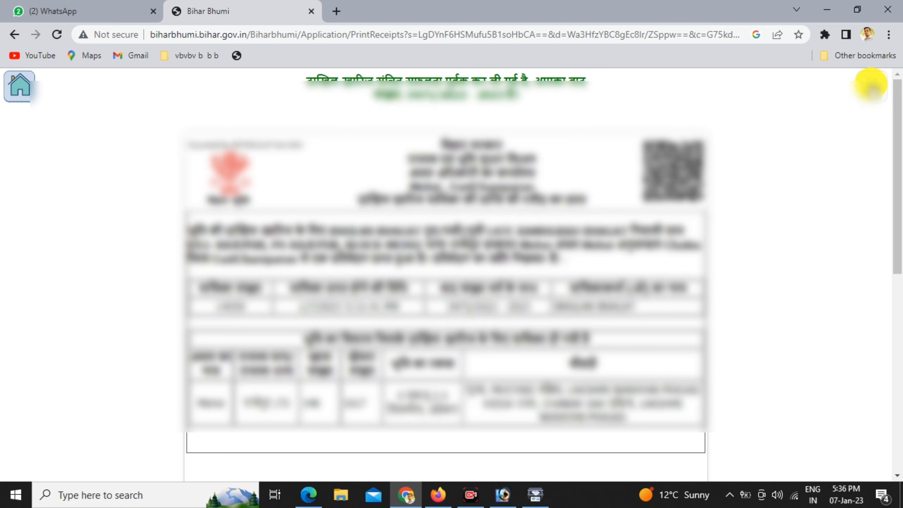
Dismiss the receipt's print preview and go back to the Bihar Bhumi home page
{"action": "left_click", "coordinate": [871, 85]}
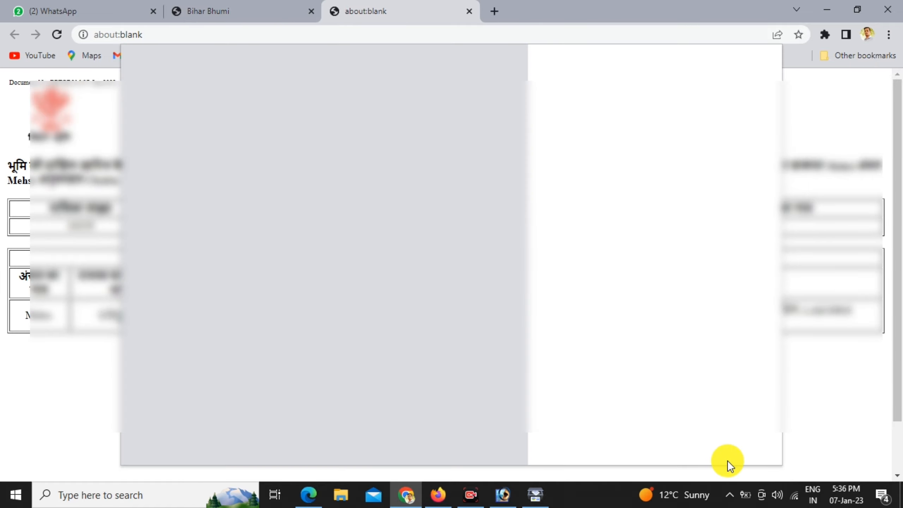
{"action": "left_click", "coordinate": [727, 462]}
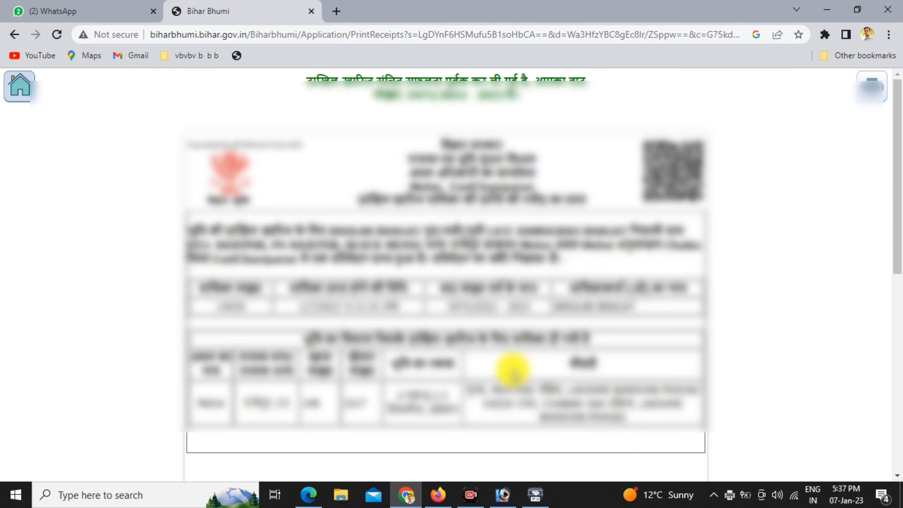
{"action": "left_click", "coordinate": [24, 89]}
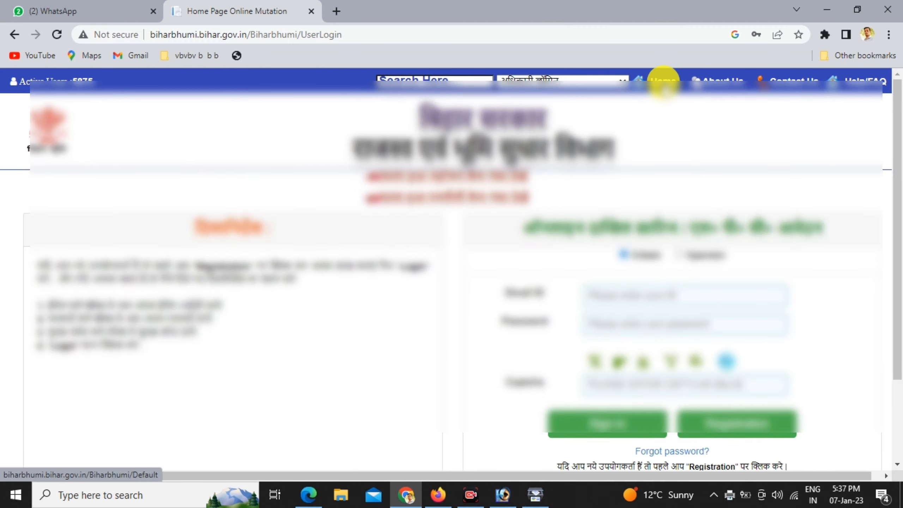
{"action": "left_click", "coordinate": [664, 81]}
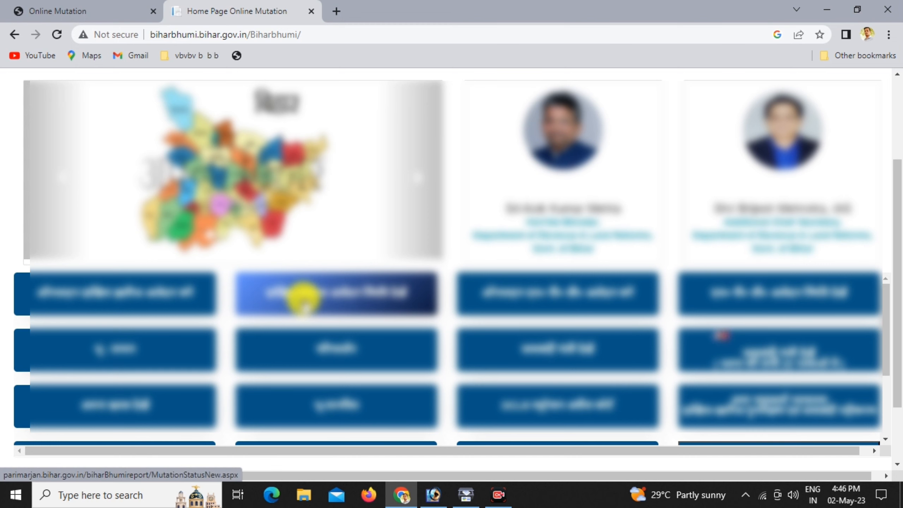
On Mutation Status, select East Champaran, Mehsi and 2023 - 2024, then proceed
{"action": "left_click", "coordinate": [303, 294]}
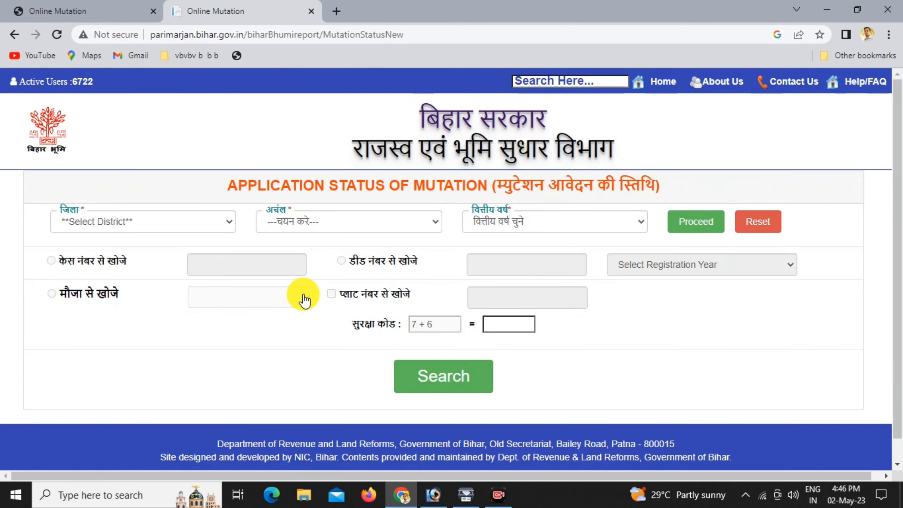
{"action": "left_click", "coordinate": [122, 219]}
{"action": "left_click", "coordinate": [111, 354]}
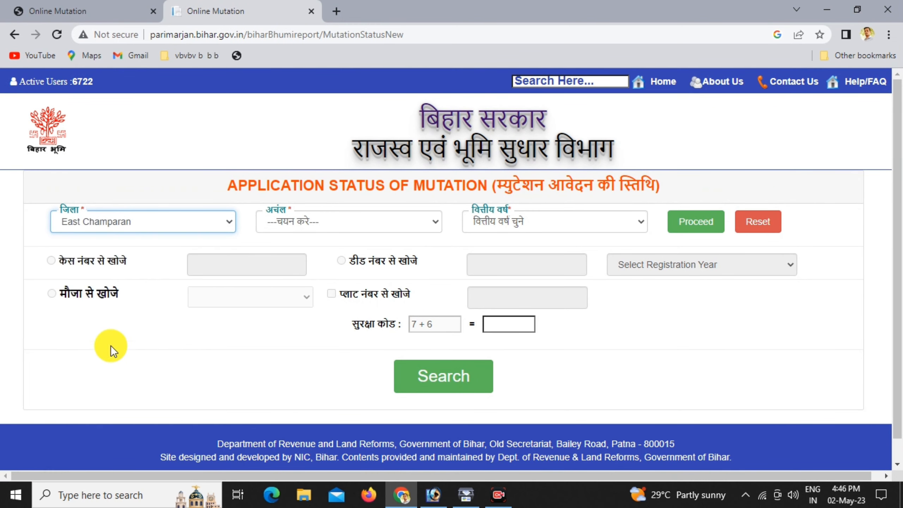
{"action": "left_click", "coordinate": [296, 226]}
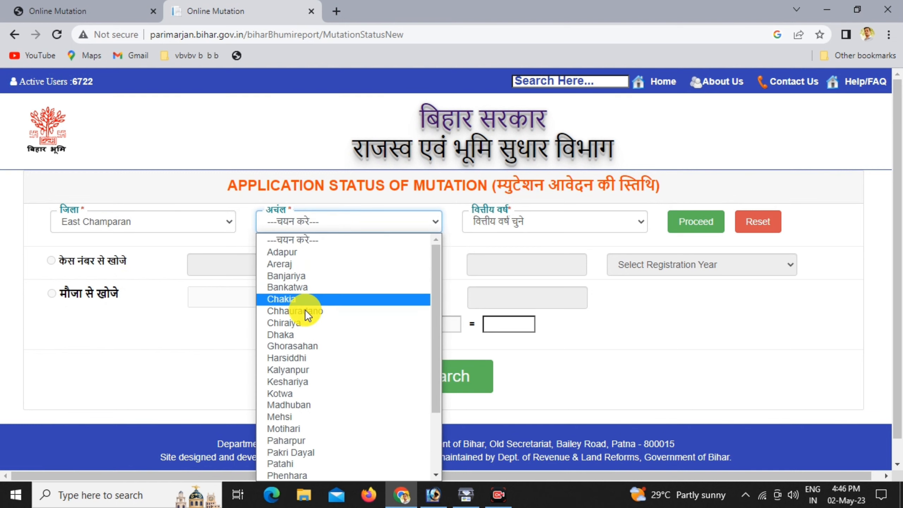
{"action": "left_click", "coordinate": [299, 418]}
{"action": "left_click", "coordinate": [516, 223]}
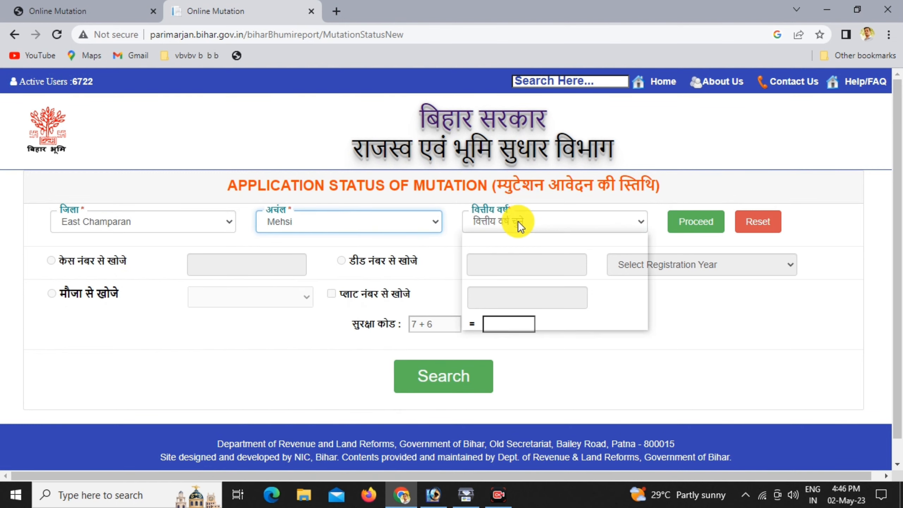
{"action": "left_click", "coordinate": [523, 321]}
{"action": "left_click", "coordinate": [731, 466]}
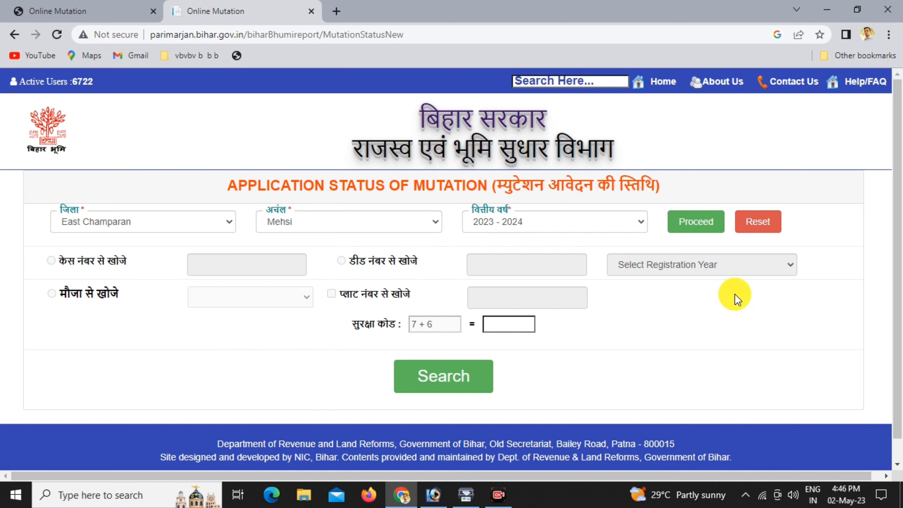
{"action": "left_click", "coordinate": [695, 226]}
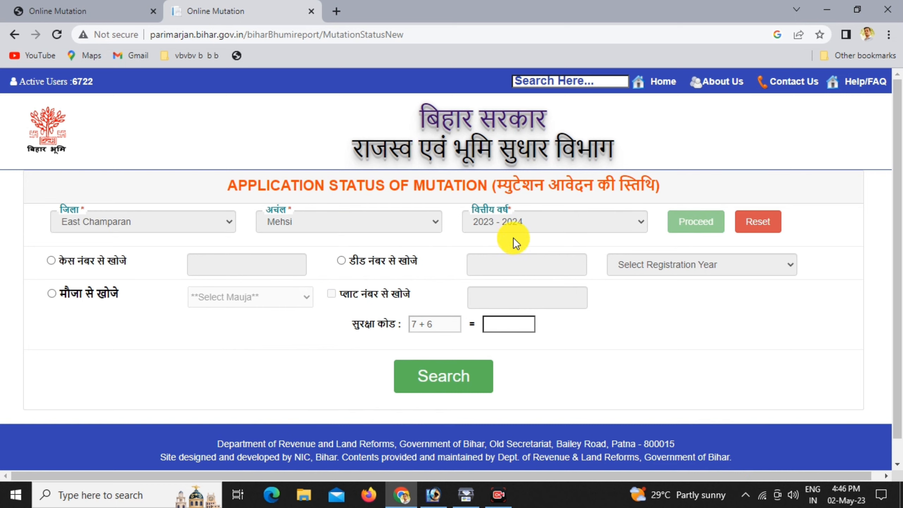
{"action": "left_click", "coordinate": [95, 260]}
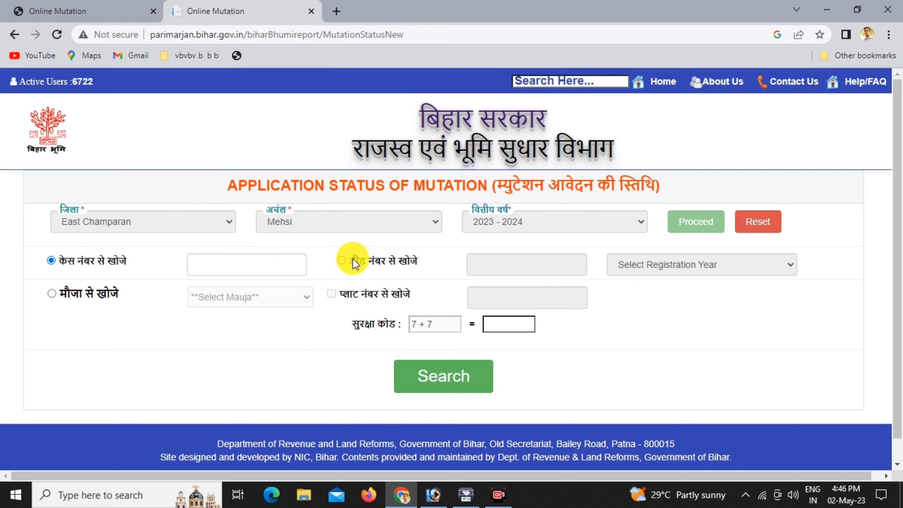
{"action": "left_click", "coordinate": [224, 271]}
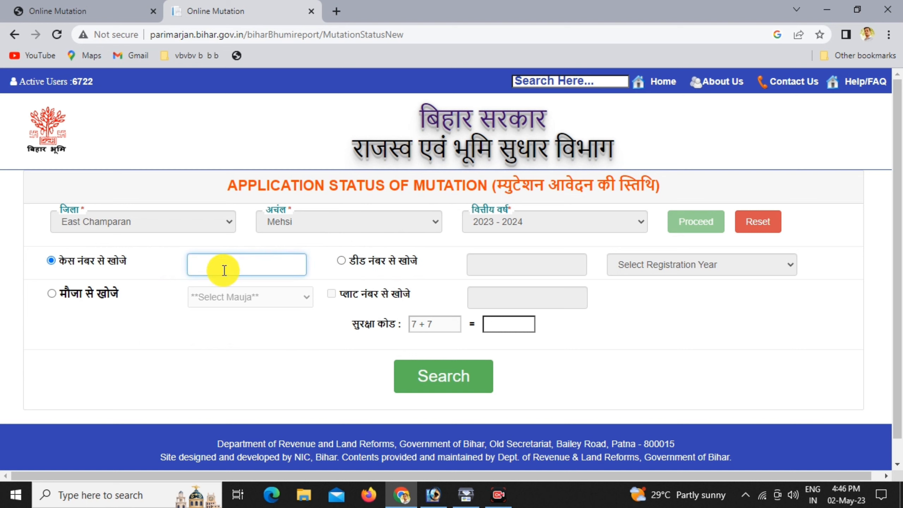
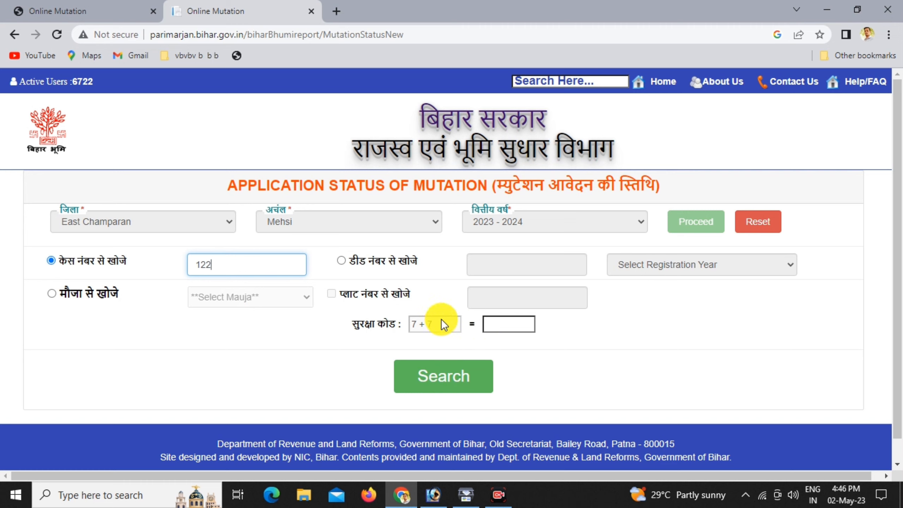
{"action": "left_click", "coordinate": [487, 327]}
{"action": "type", "text": "14"}
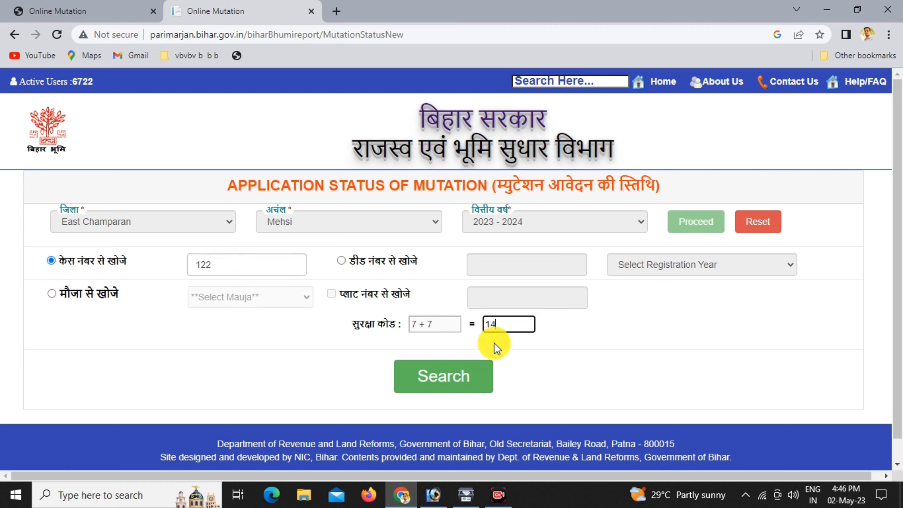
{"action": "left_click", "coordinate": [457, 389]}
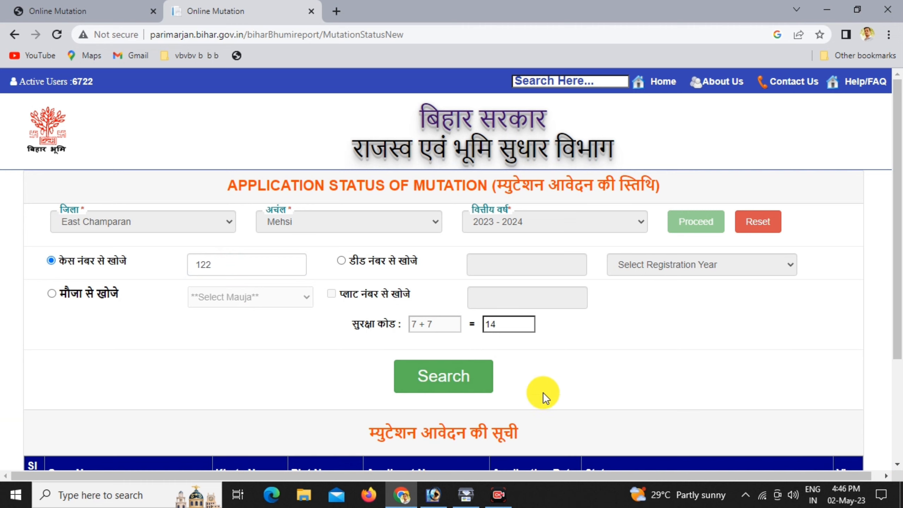
{"action": "left_click_drag", "start_coordinate": [895, 252], "coordinate": [900, 316]}
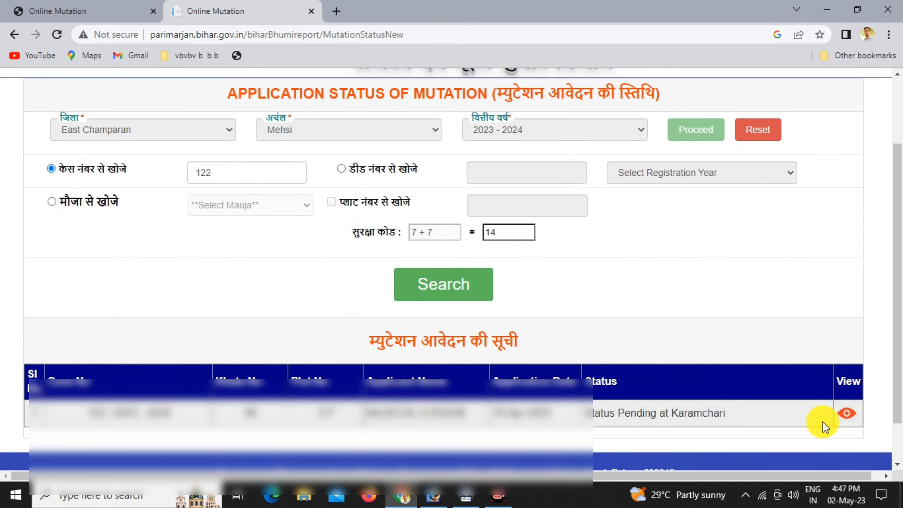
{"action": "left_click", "coordinate": [850, 415]}
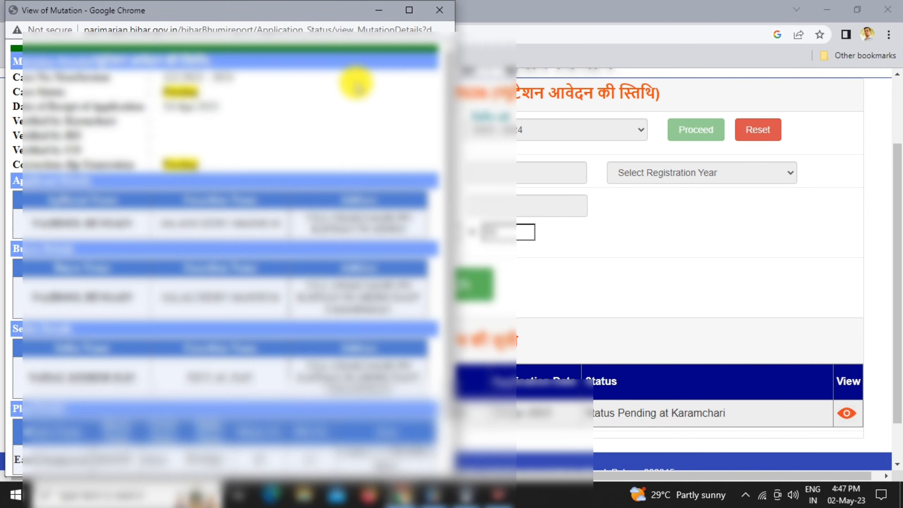
{"action": "left_click", "coordinate": [409, 10]}
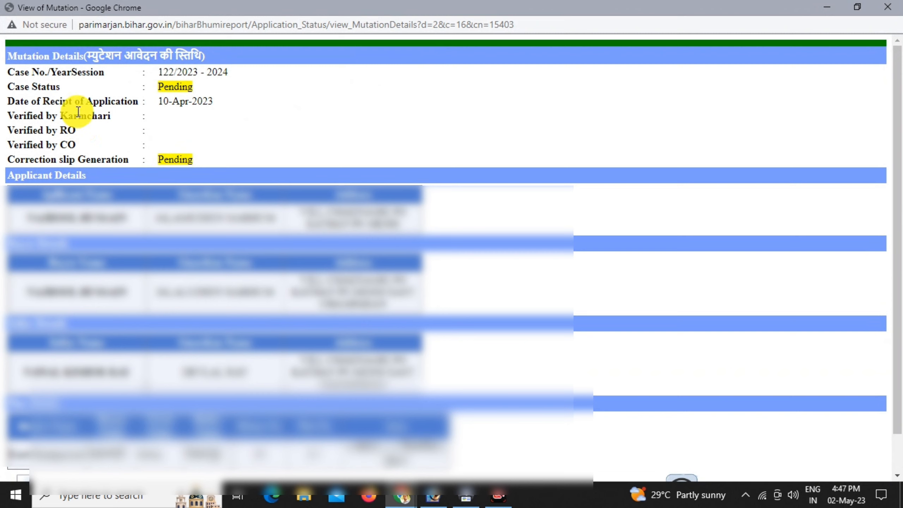